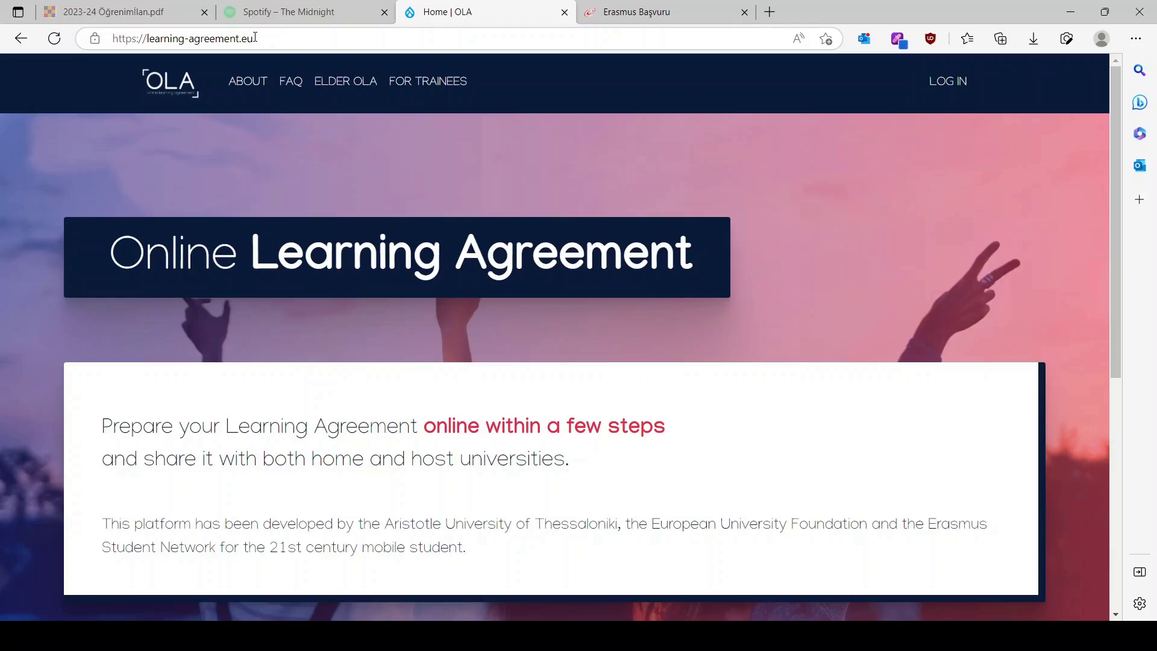
Step: Start logging in to OLA with MyAcademicID, searching for "geb" and choosing Gebze Technical University as the institution
left_click(940, 84)
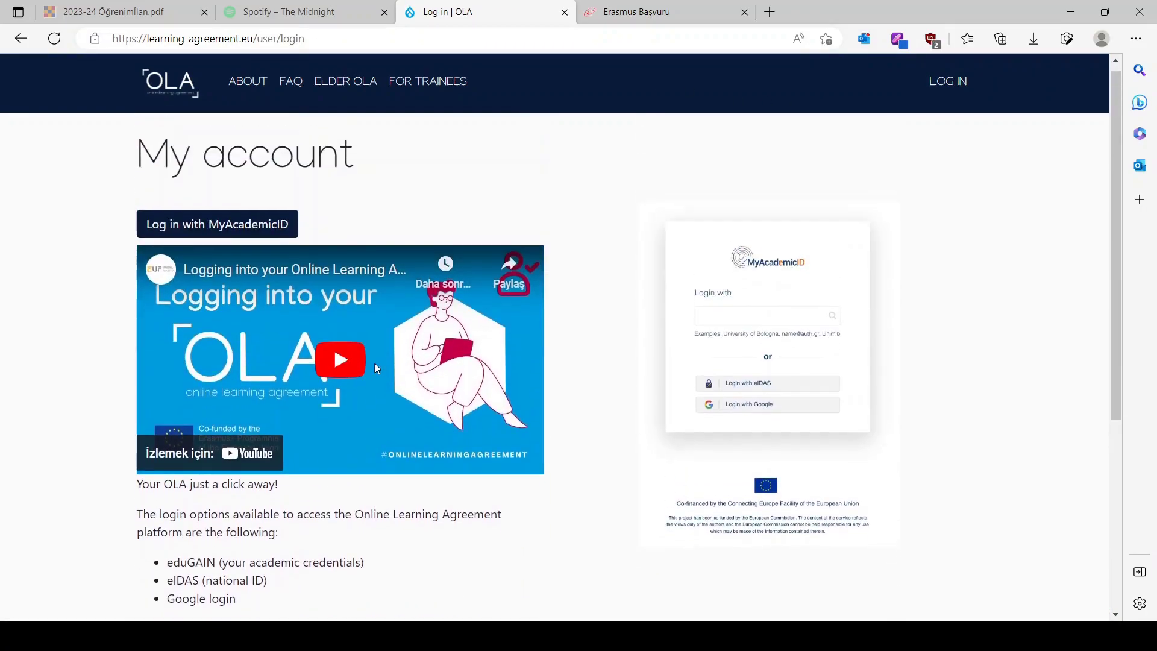
left_click(269, 236)
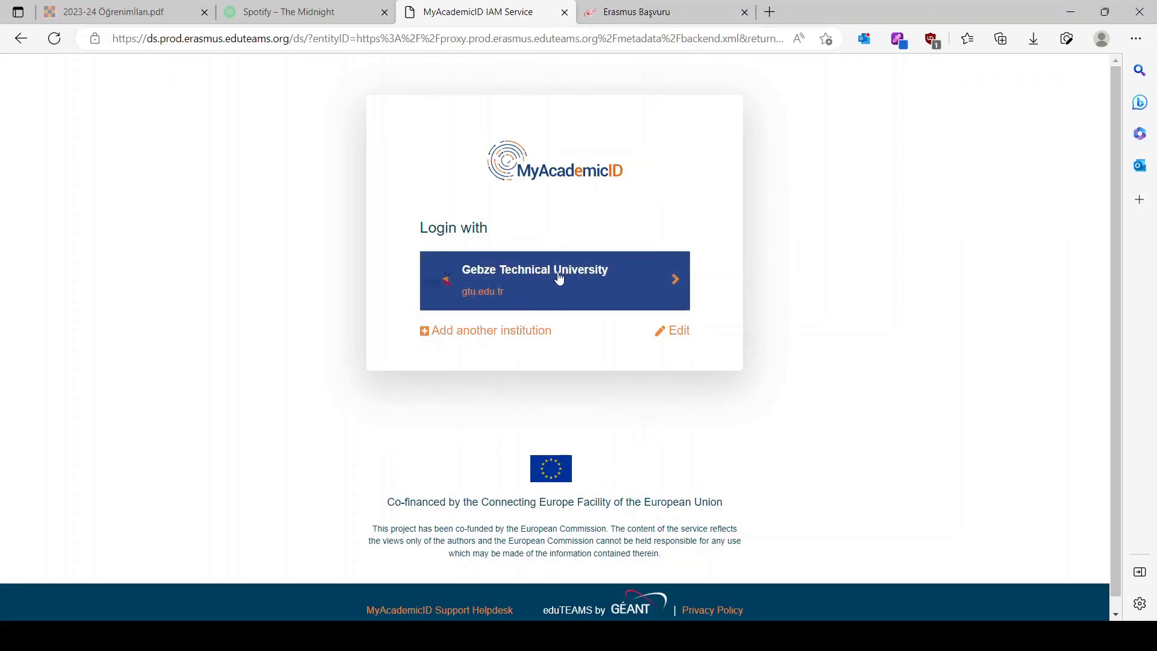
left_click(431, 332)
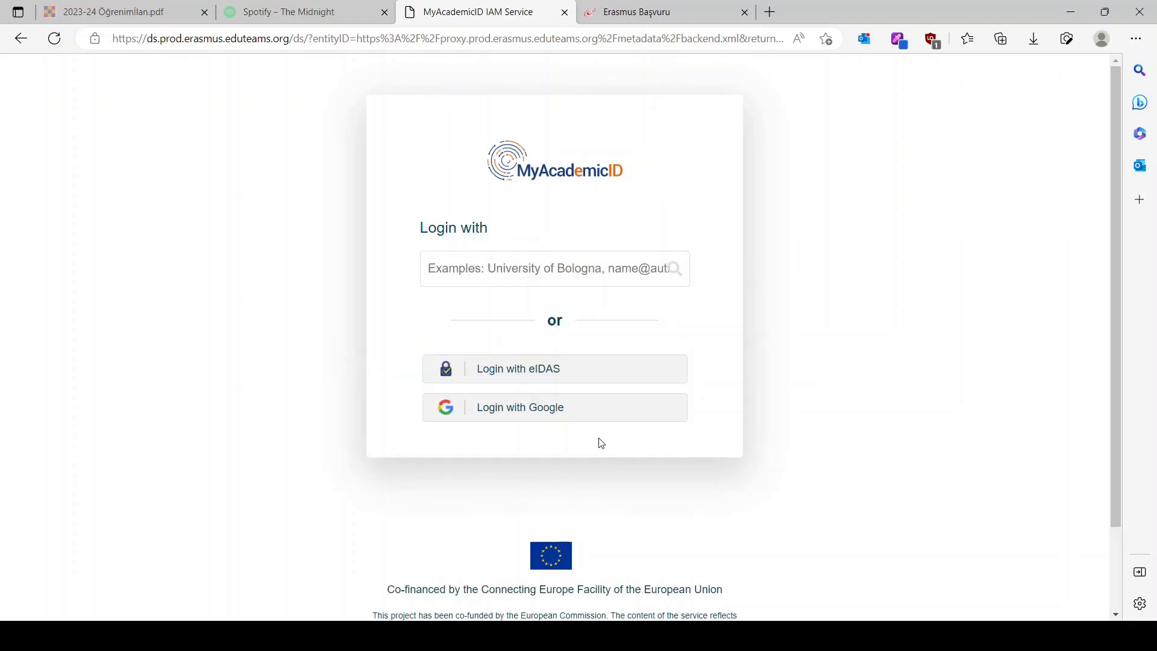
left_click(508, 271)
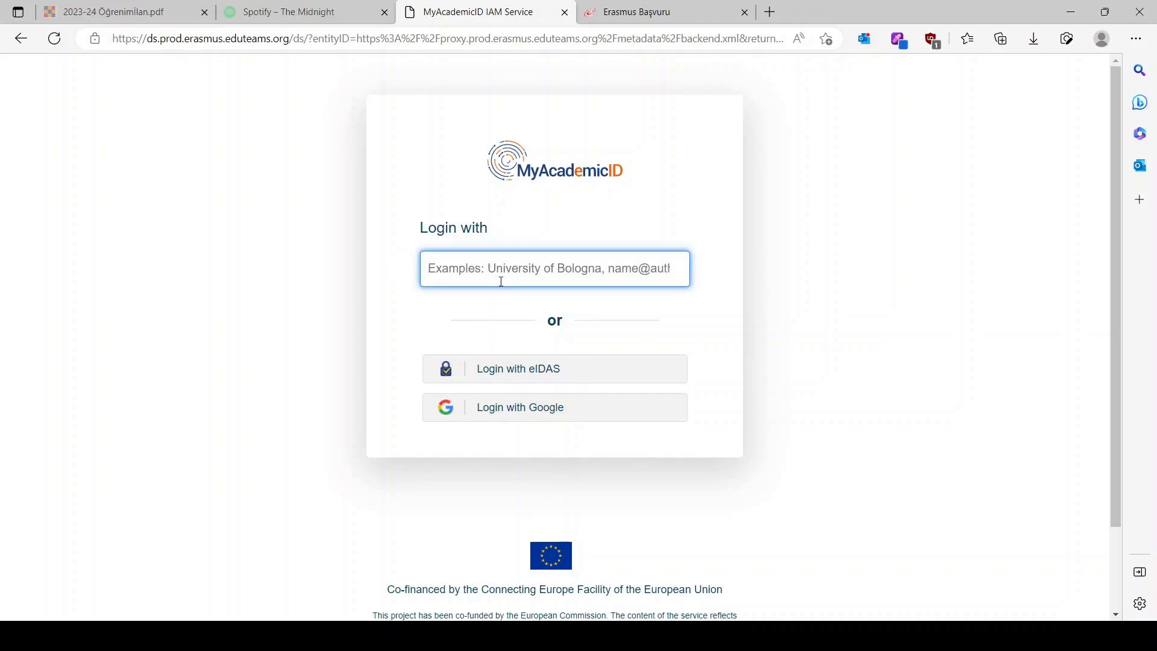
type("geb")
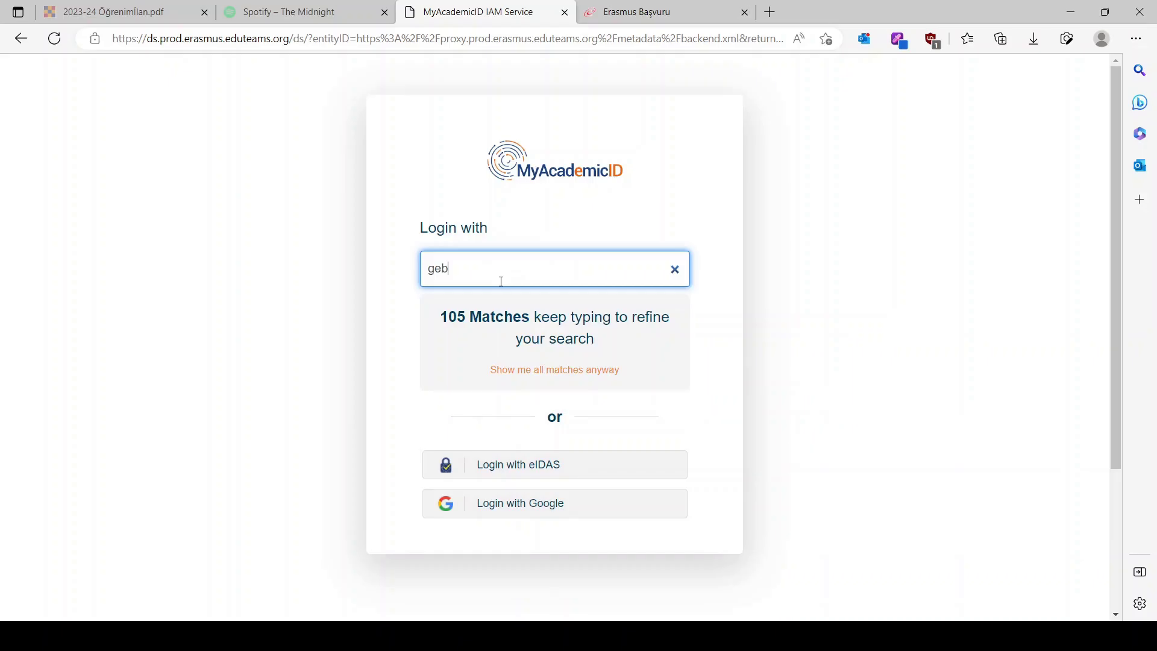
left_click(490, 325)
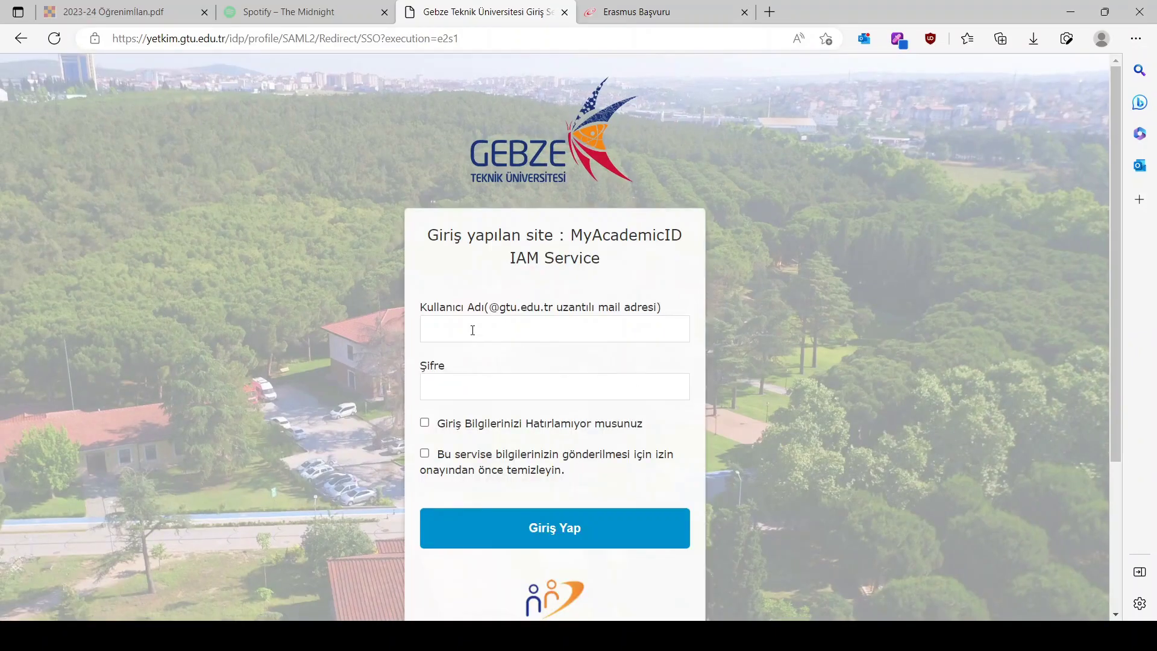
Step: Sign in to the university login page with the account's e-mail username and password
left_click(472, 330)
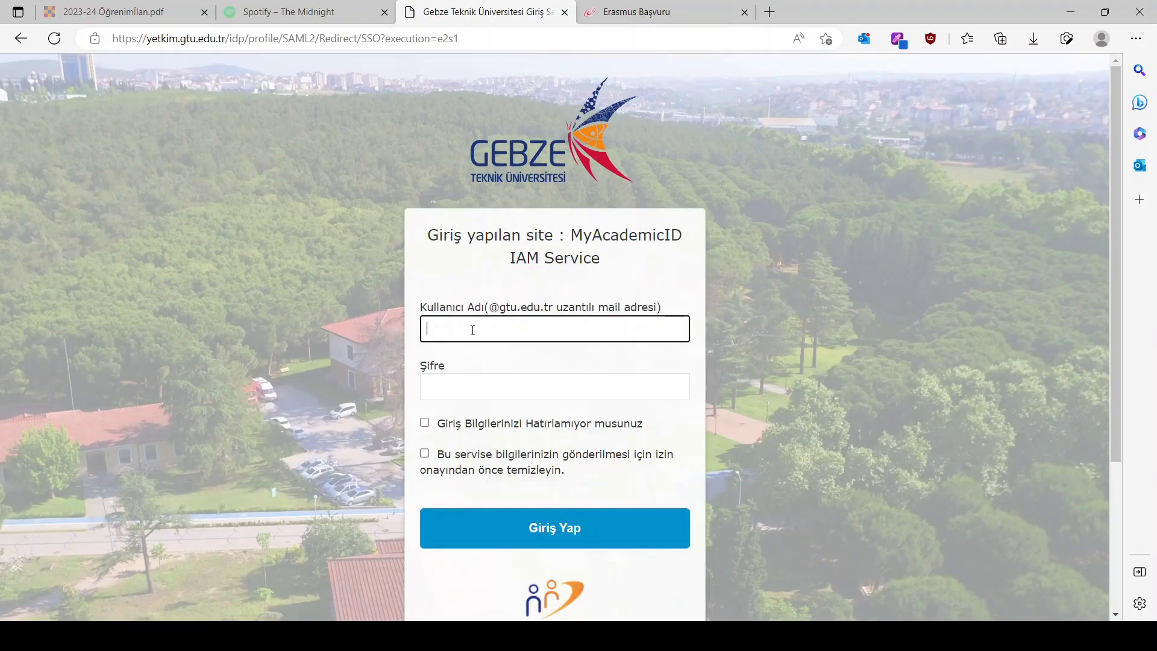
left_click(476, 385)
left_click(438, 381)
type("••")
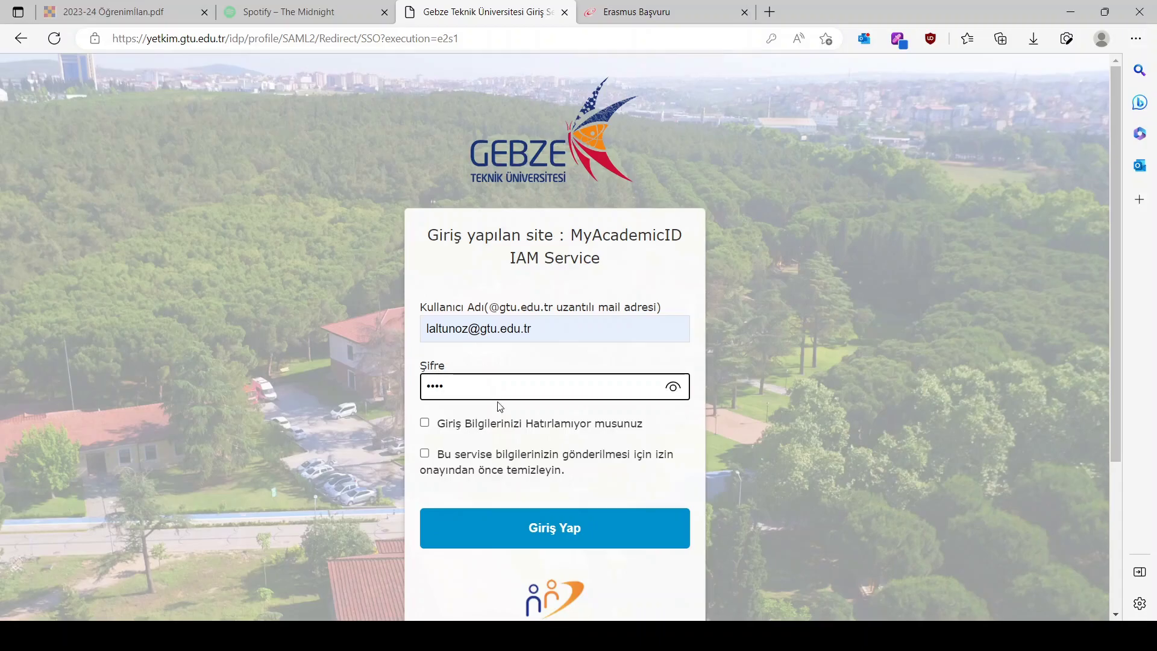
type("•••••••••")
left_click(546, 531)
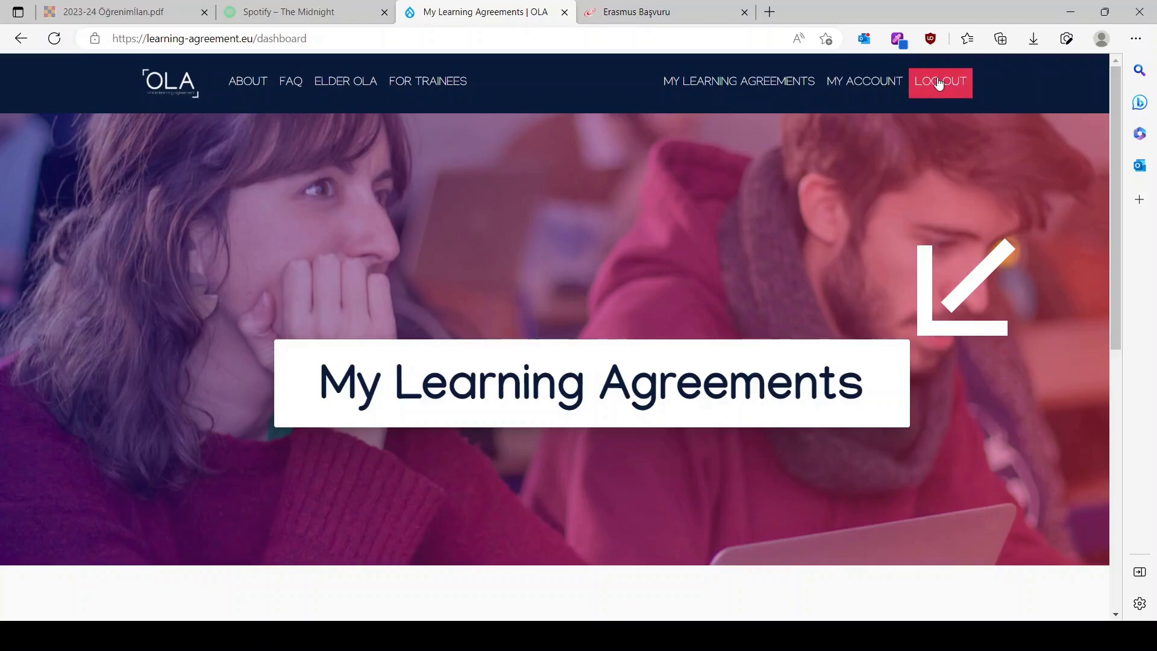
Step: Open the existing Gebze Teknik Universitesi learning agreement from My Learning Agreements to apply changes to it
left_click(748, 80)
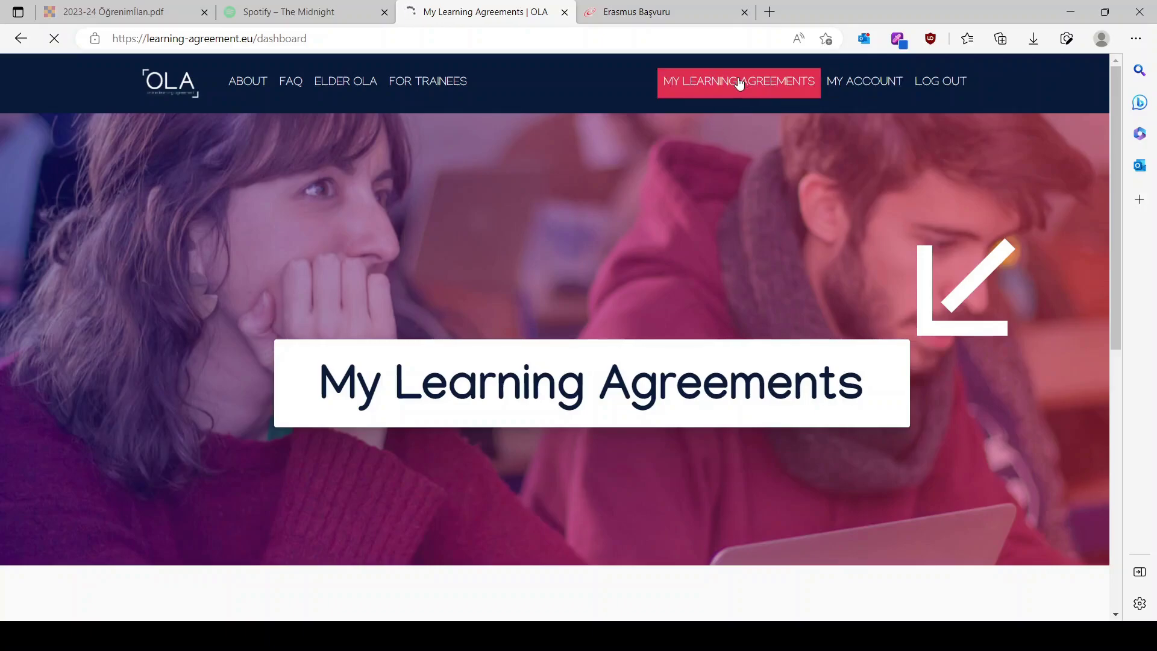
scroll(741, 85, "down", 3)
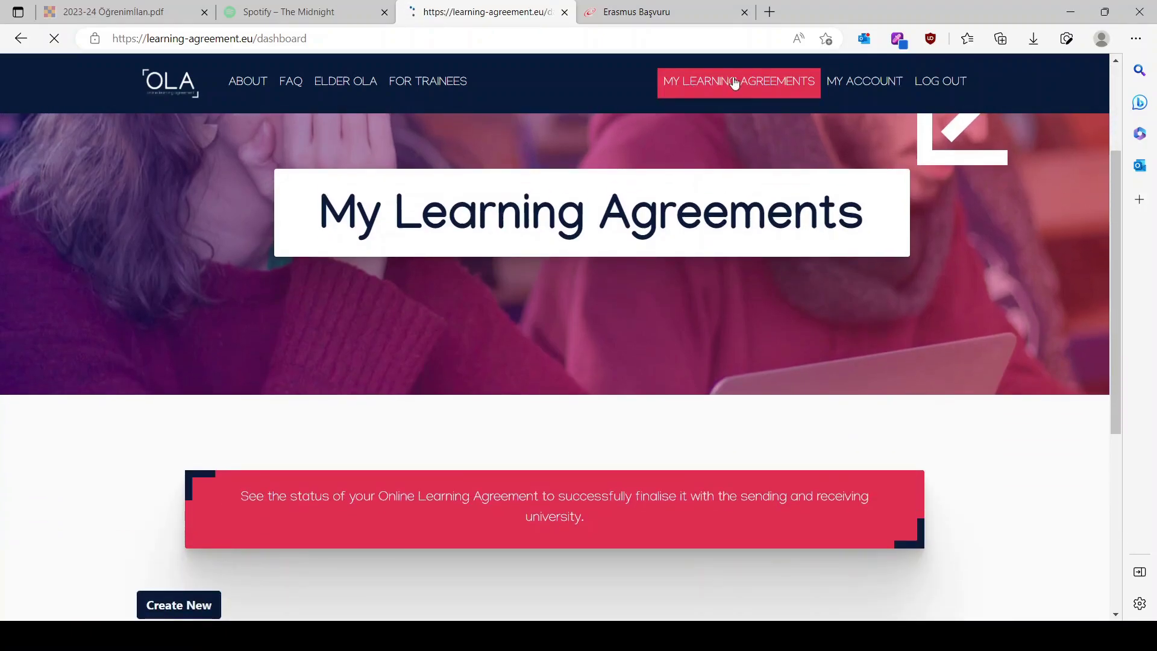
scroll(716, 229, "down", 8)
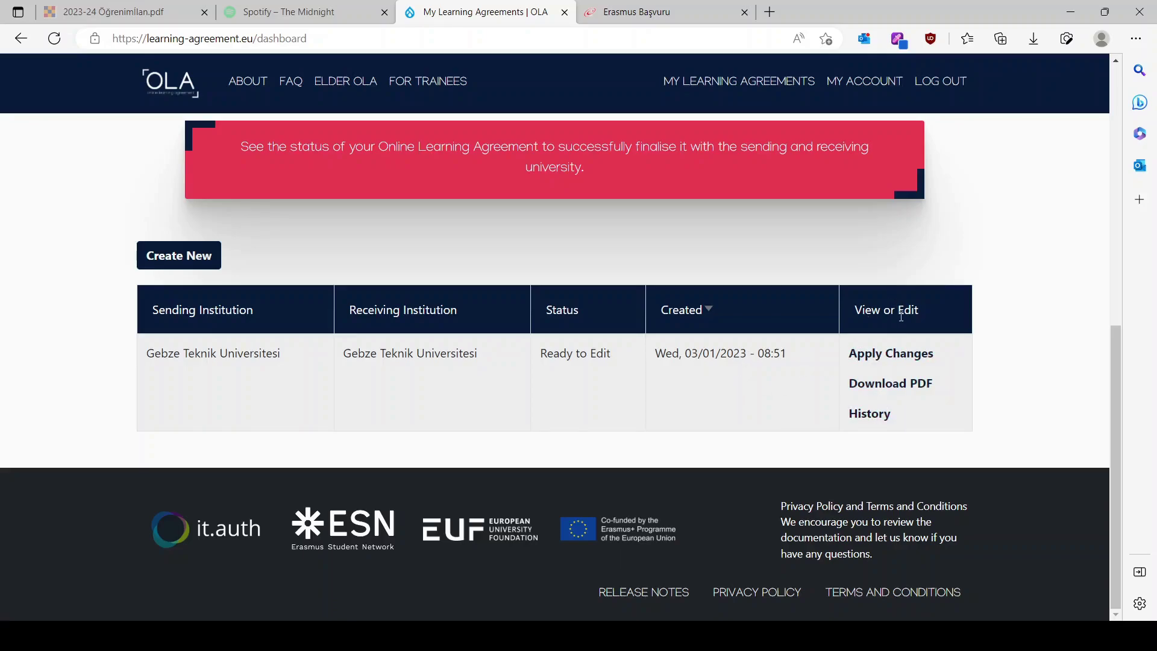
left_click(896, 355)
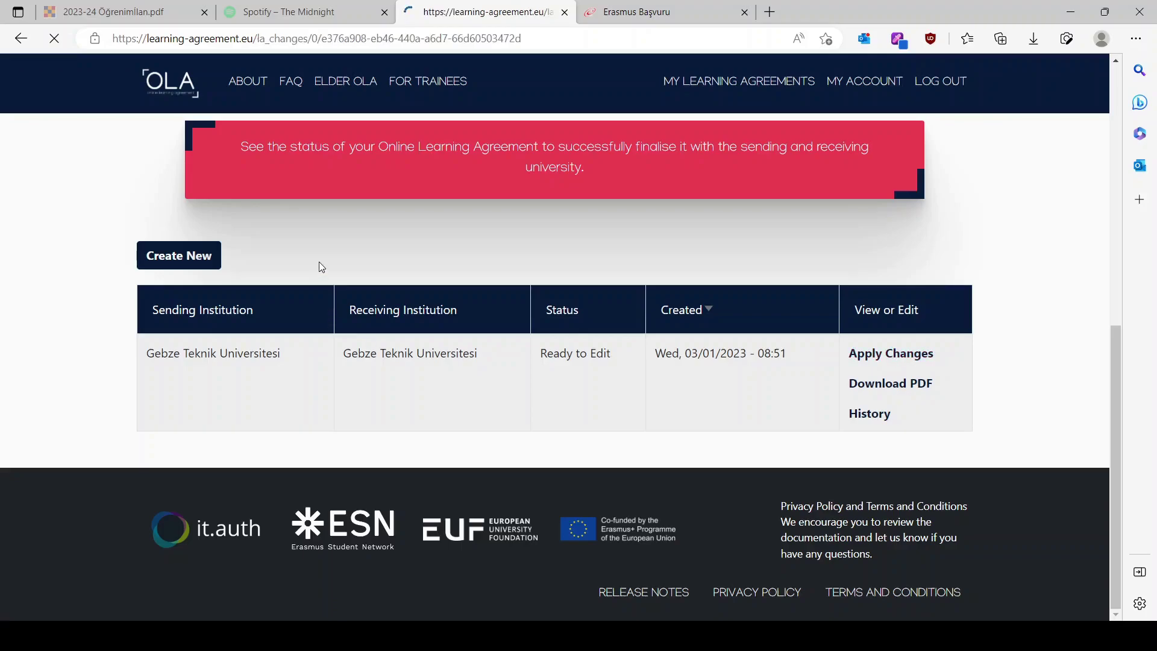
Step: Review the mobility dates and the responsible and administrative contact person fields for the sending and receiving institutions
scroll(108, 324, "down", 5)
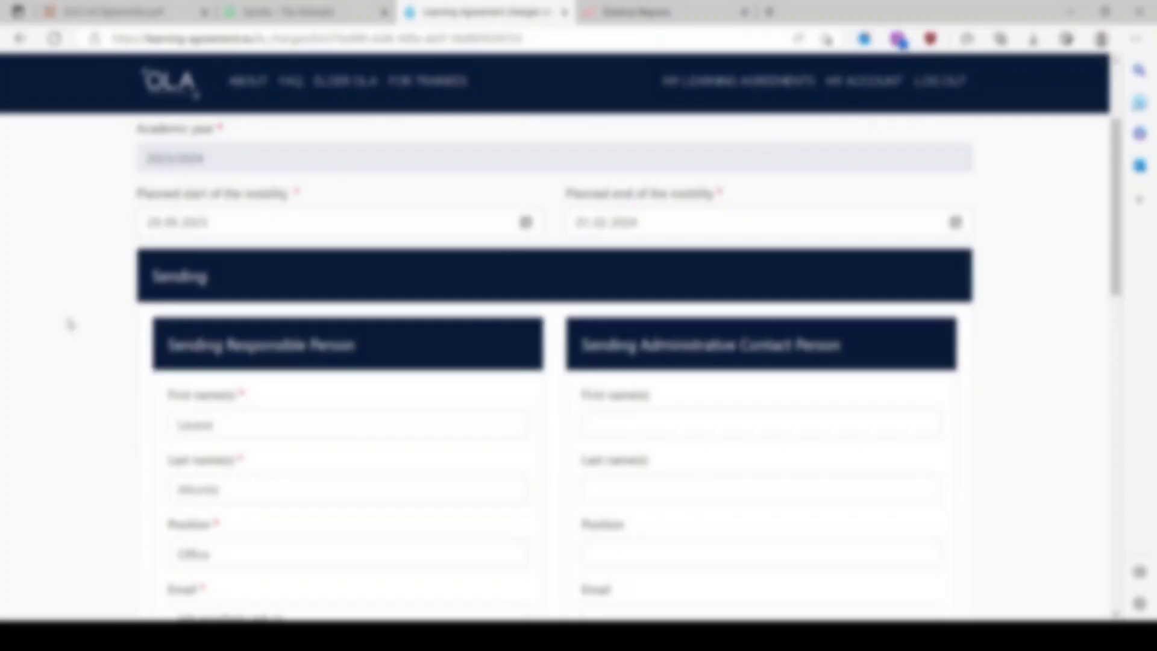
scroll(264, 246, "up", 4)
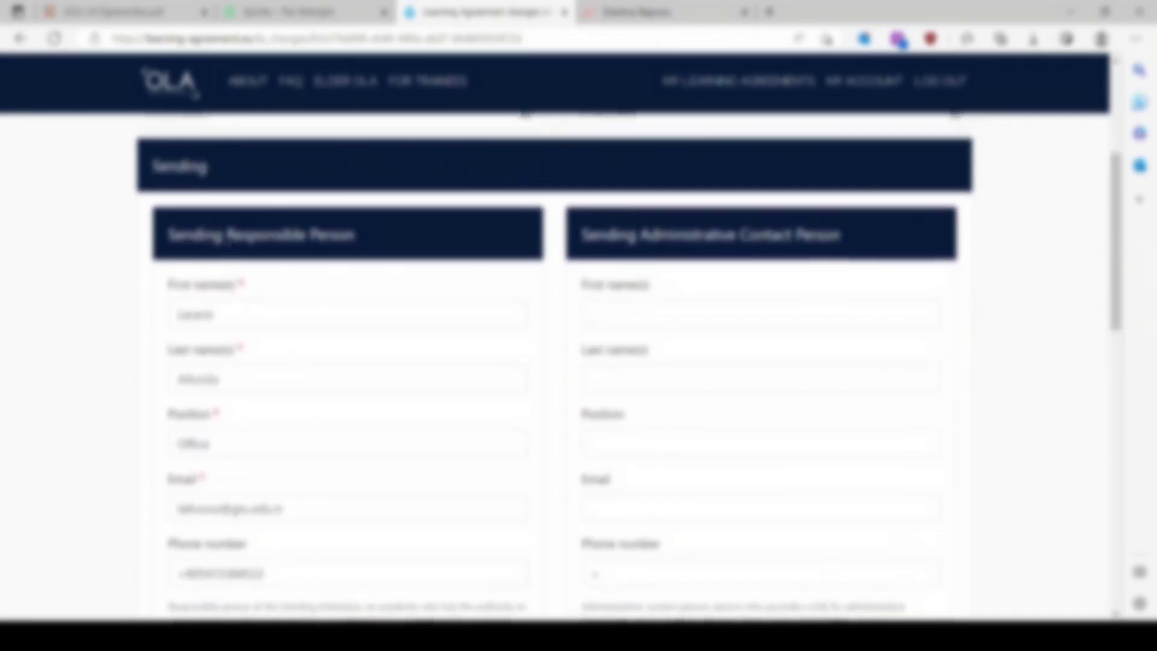
scroll(310, 349, "down", 2)
scroll(289, 292, "down", 1)
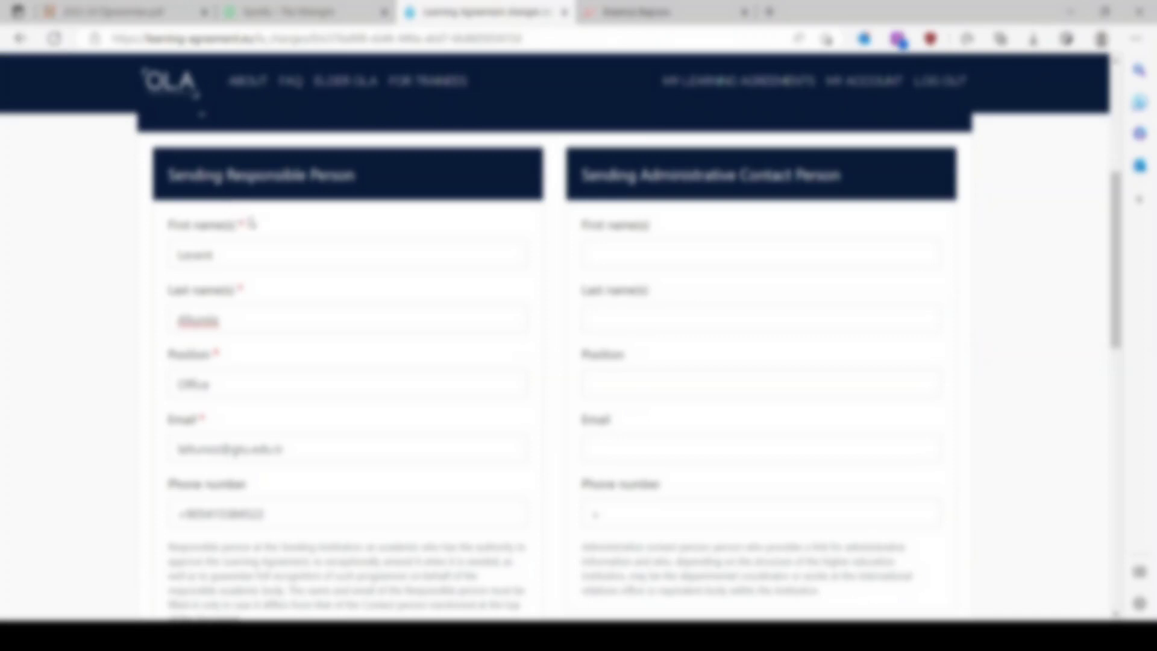
scroll(235, 233, "down", 2)
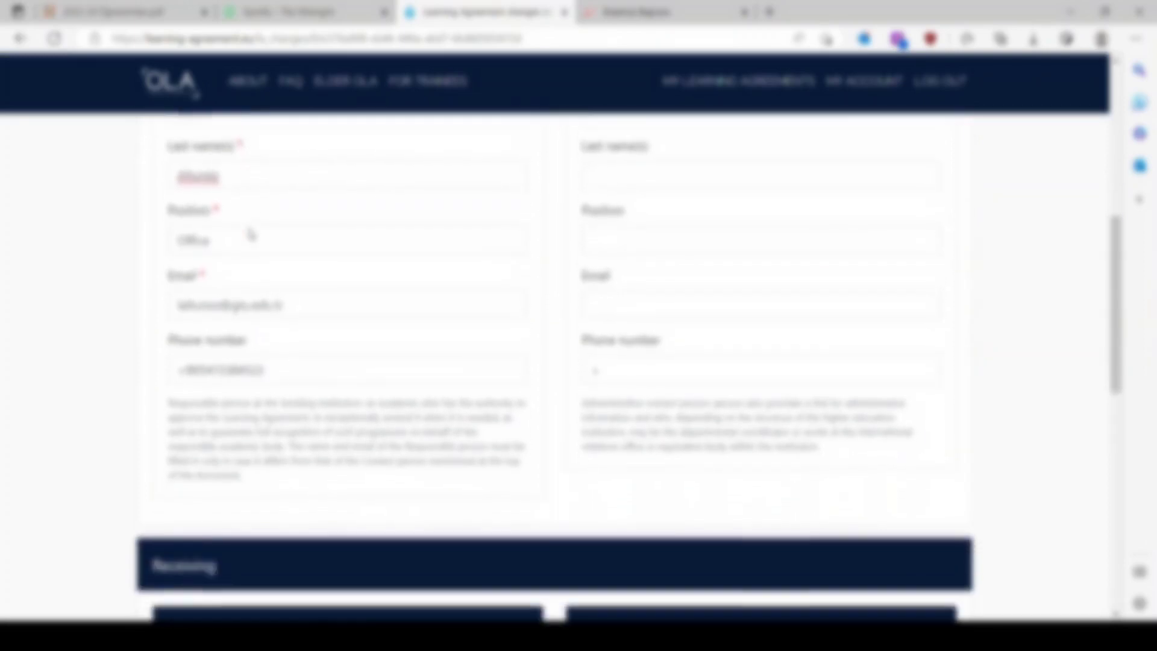
scroll(235, 232, "up", 2)
scroll(221, 296, "down", 1)
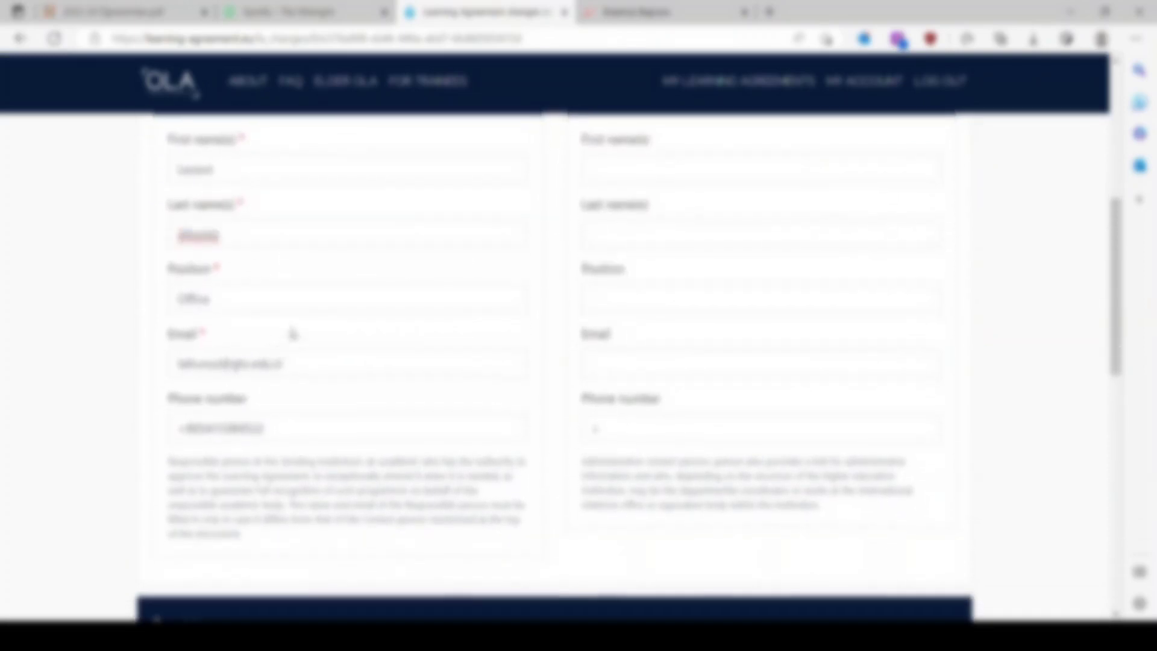
scroll(299, 305, "down", 4)
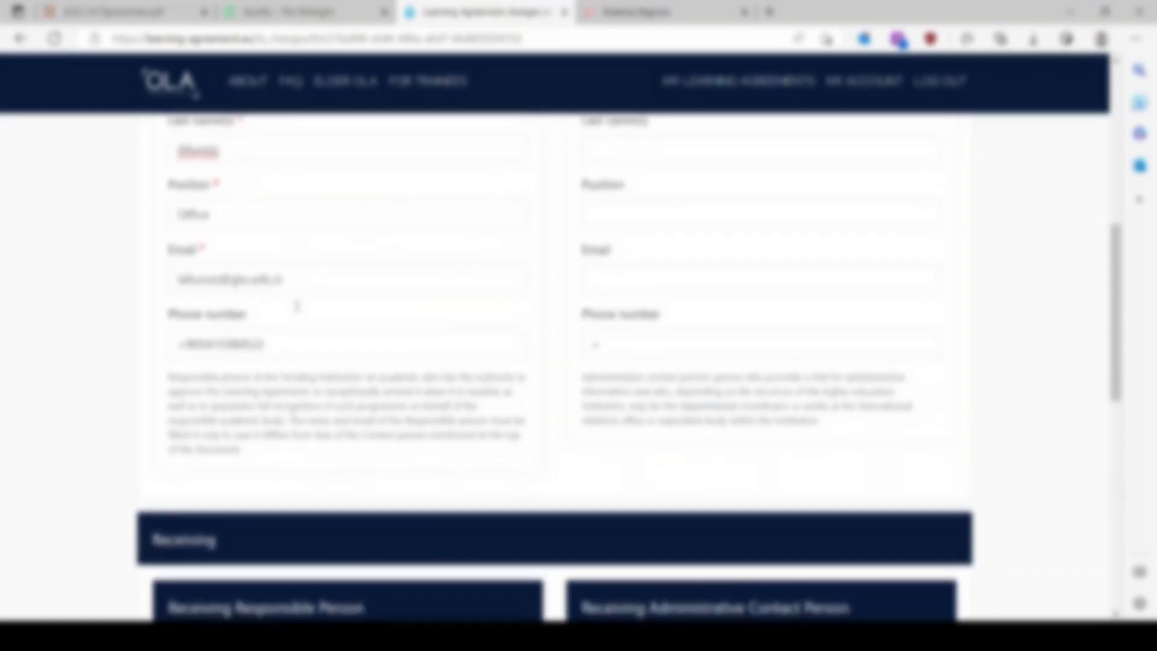
scroll(121, 324, "down", 2)
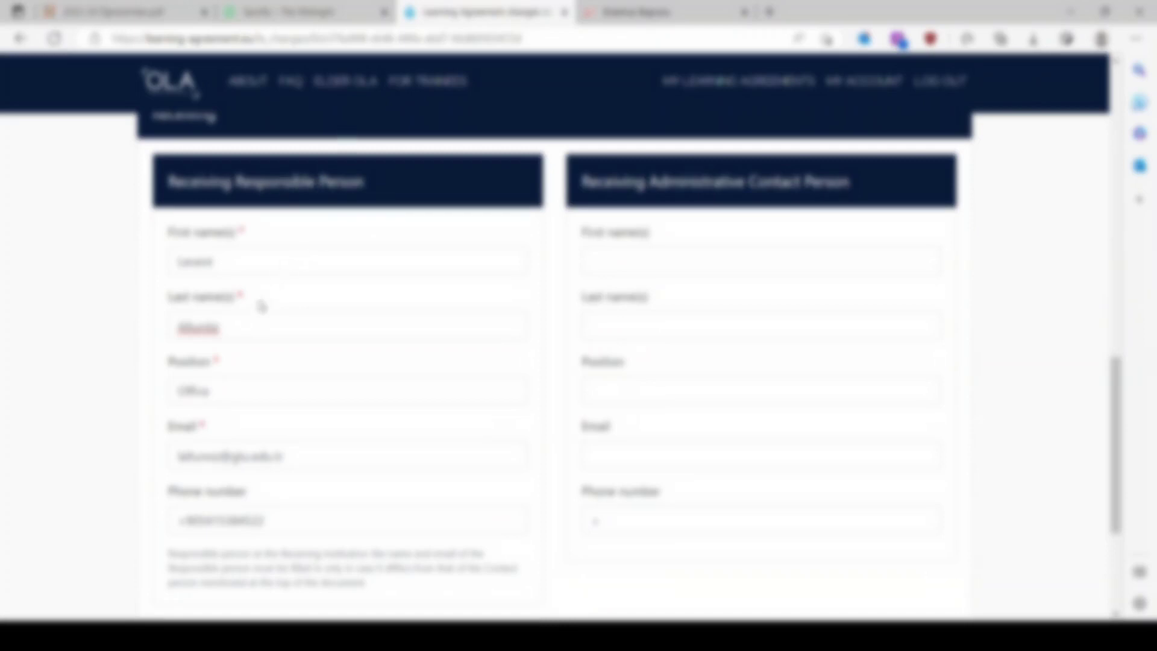
scroll(250, 315, "down", 2)
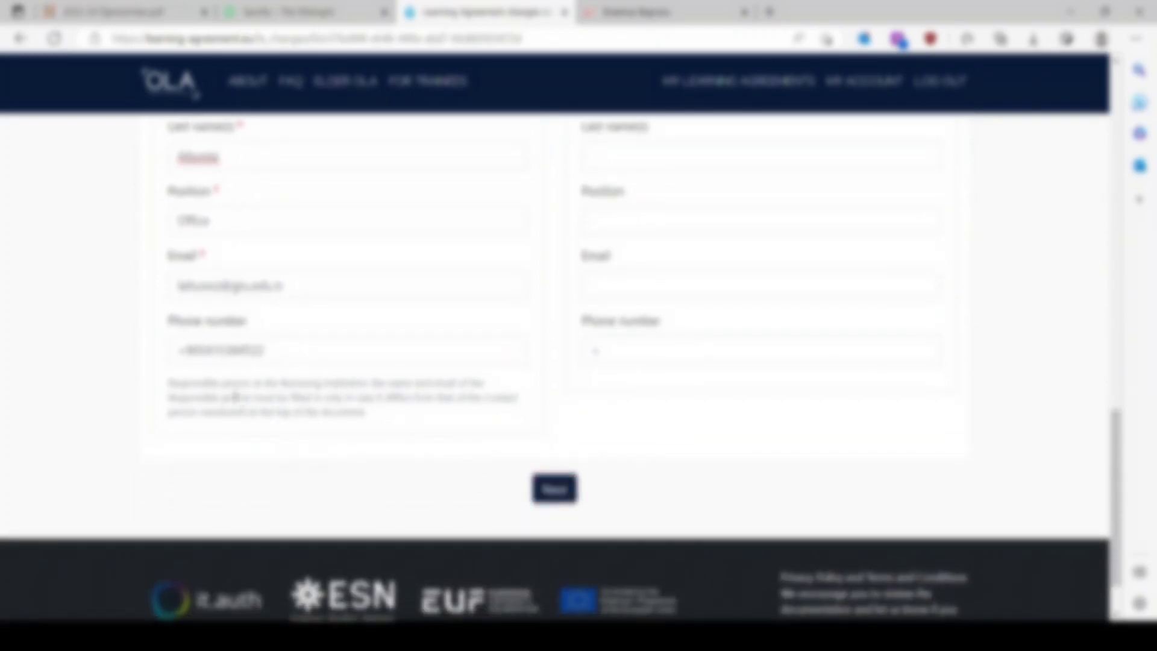
scroll(237, 257, "up", 9)
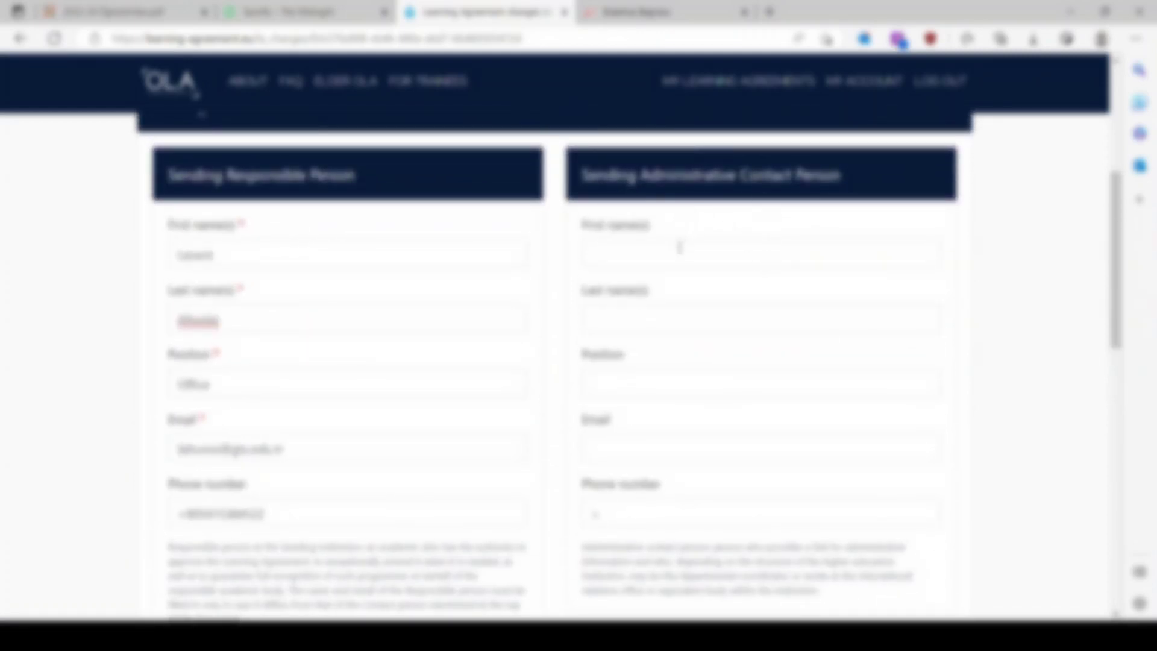
scroll(681, 247, "down", 1)
scroll(684, 263, "up", 2)
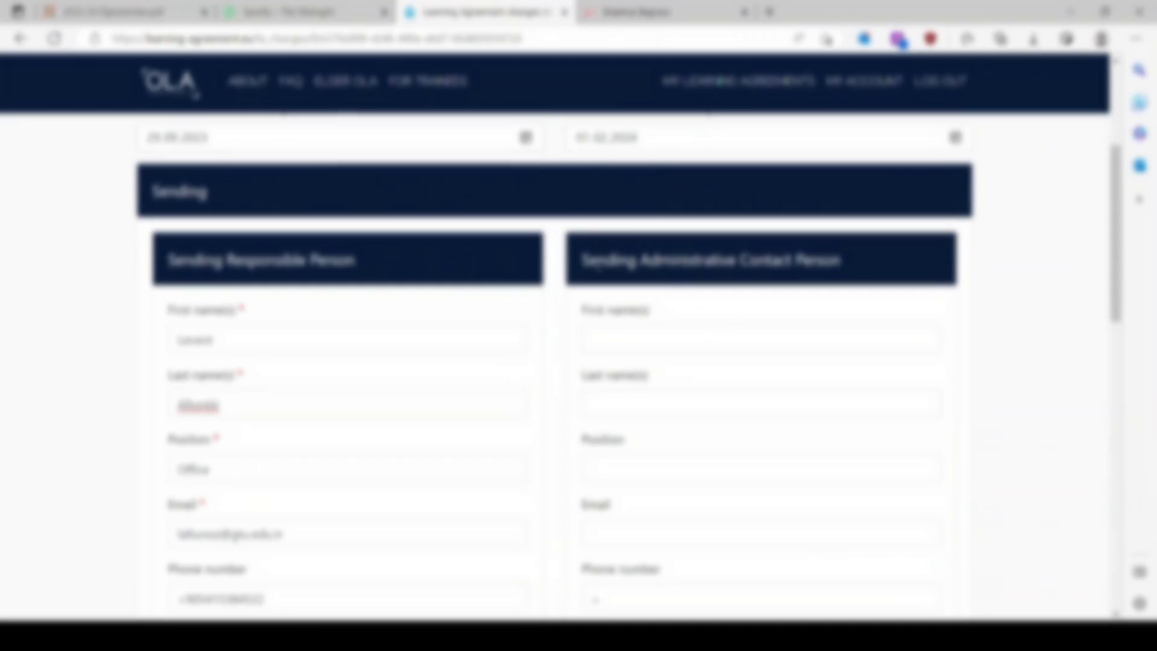
scroll(693, 359, "down", 5)
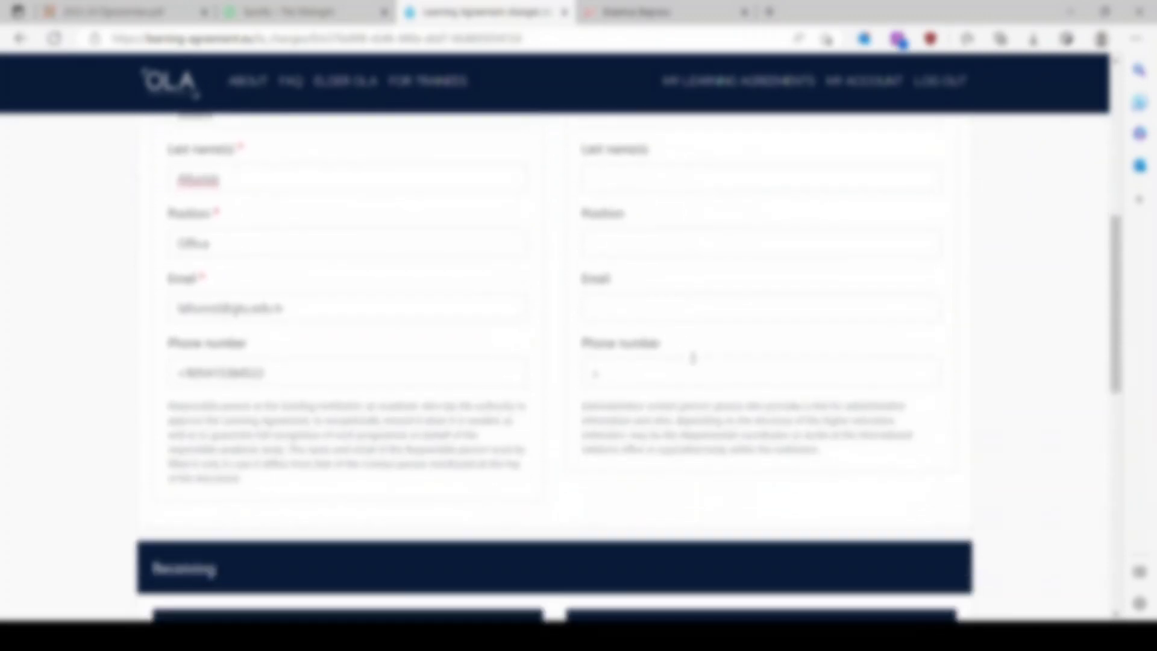
scroll(693, 361, "down", 4)
scroll(723, 439, "up", 8)
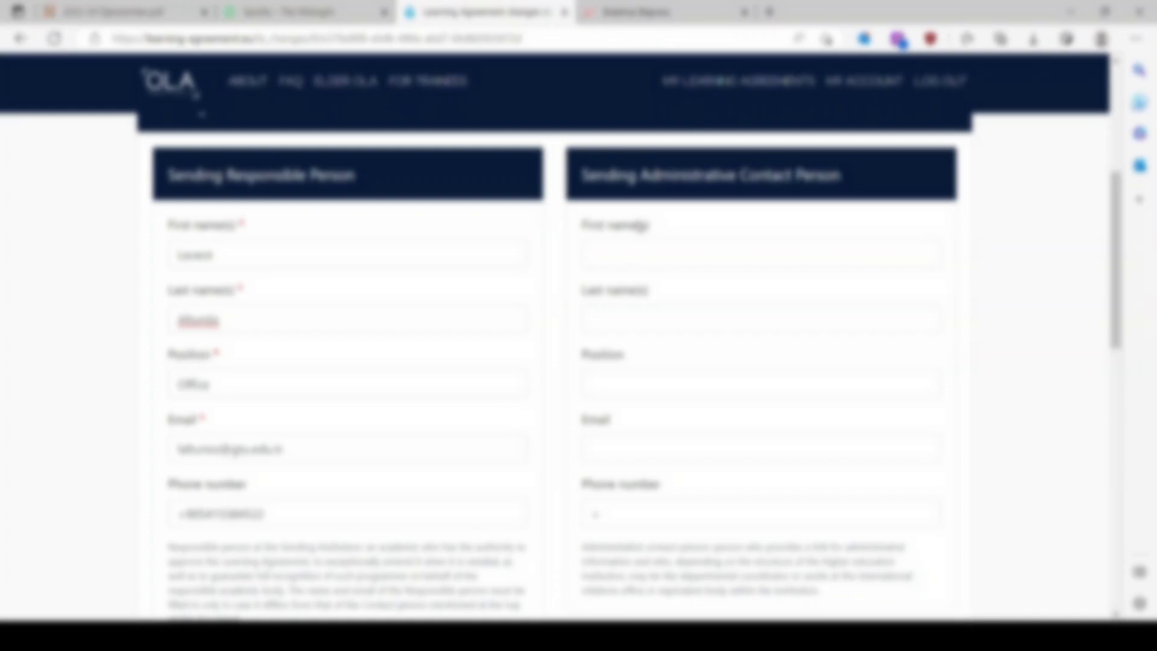
scroll(688, 332, "down", 10)
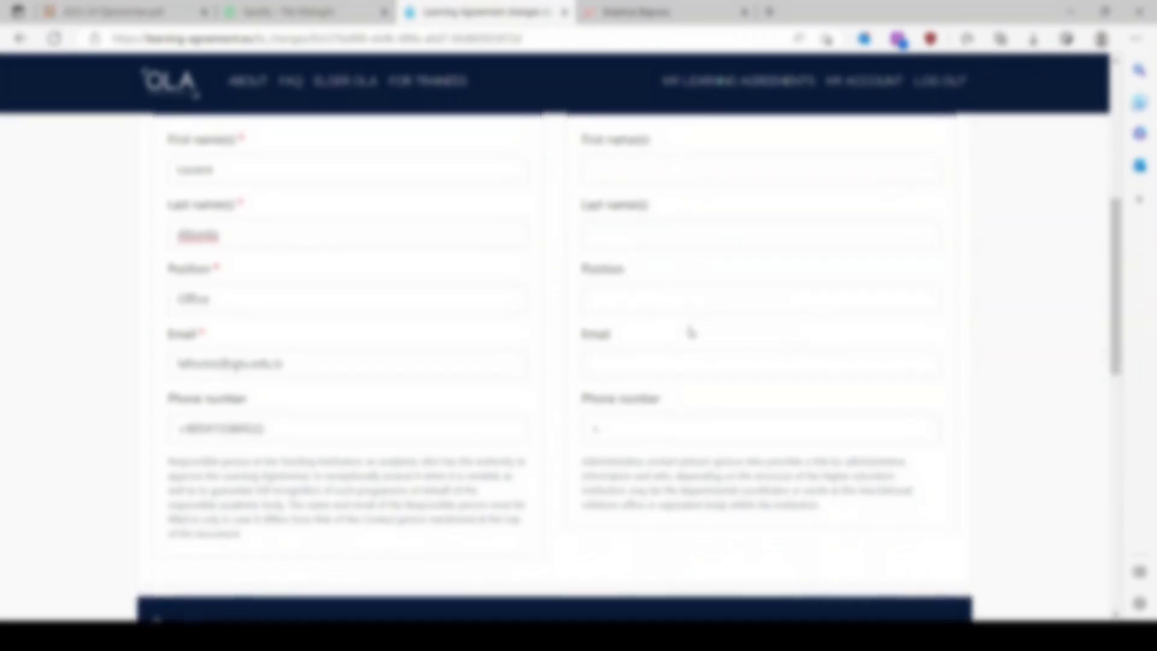
scroll(683, 345, "down", 3)
Step: Continue to the study programme page and remove the existing component from Final LA Table A2
left_click(555, 417)
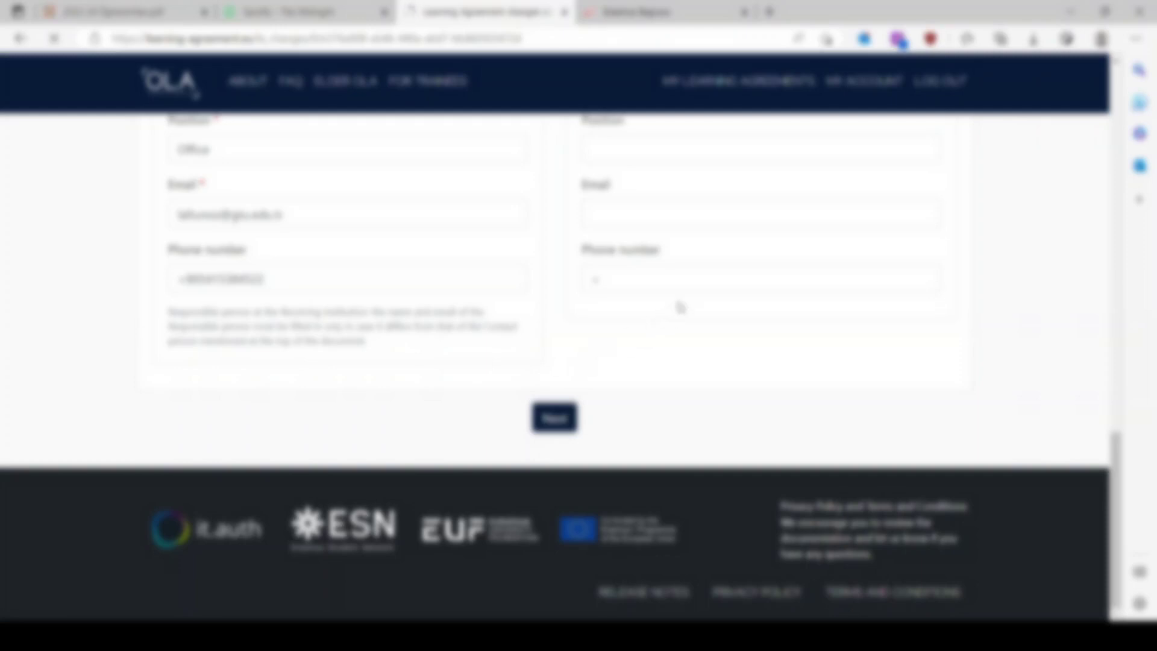
scroll(116, 292, "down", 3)
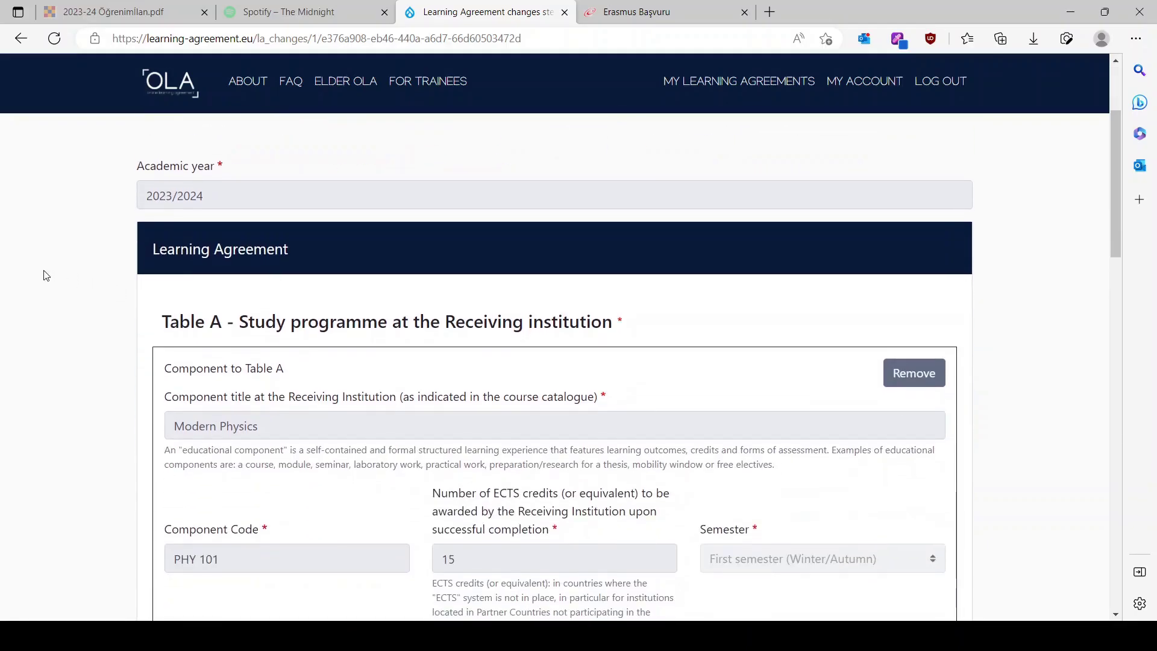
scroll(45, 276, "down", 1)
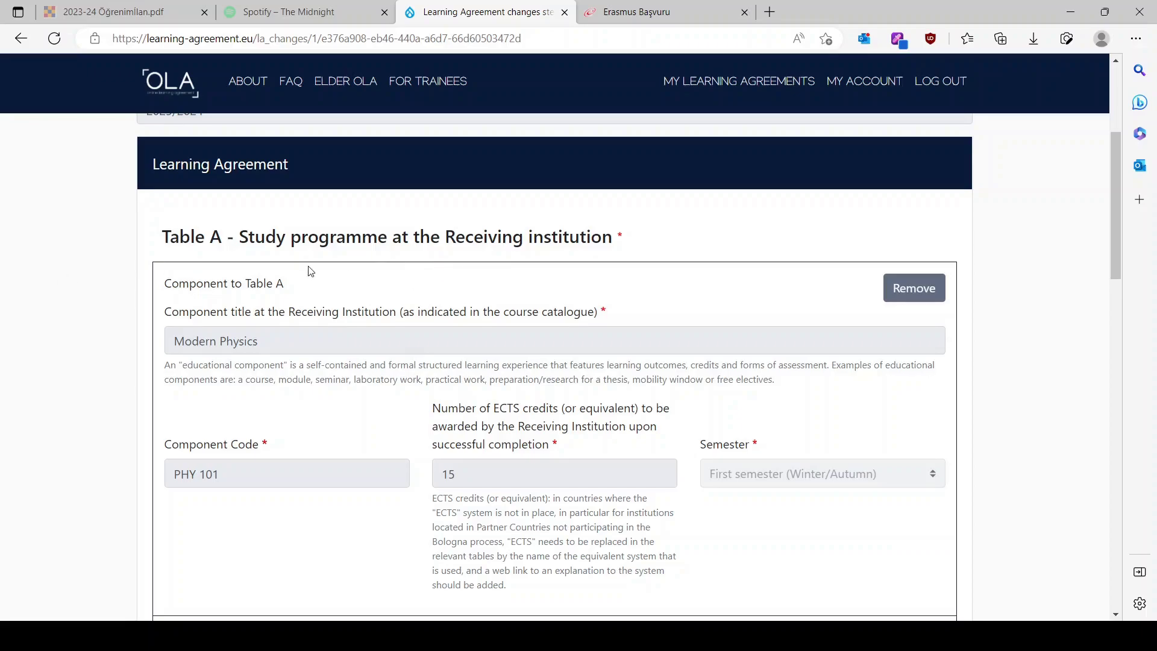
scroll(313, 271, "down", 2)
scroll(253, 259, "down", 3)
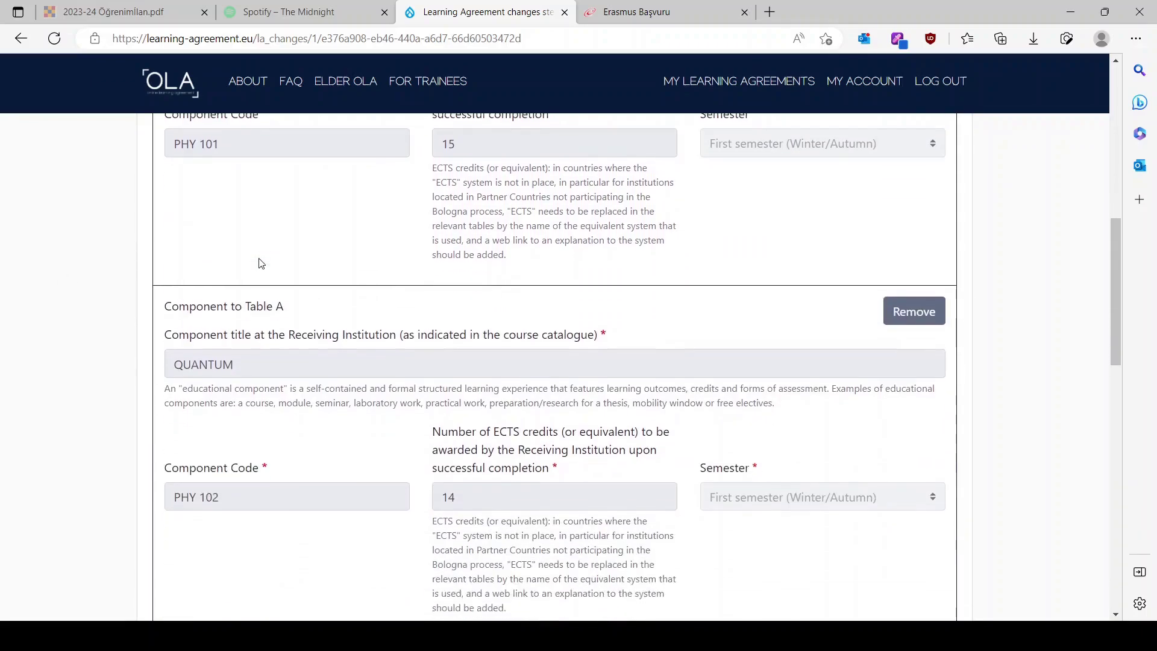
scroll(256, 326, "down", 1)
scroll(258, 327, "down", 4)
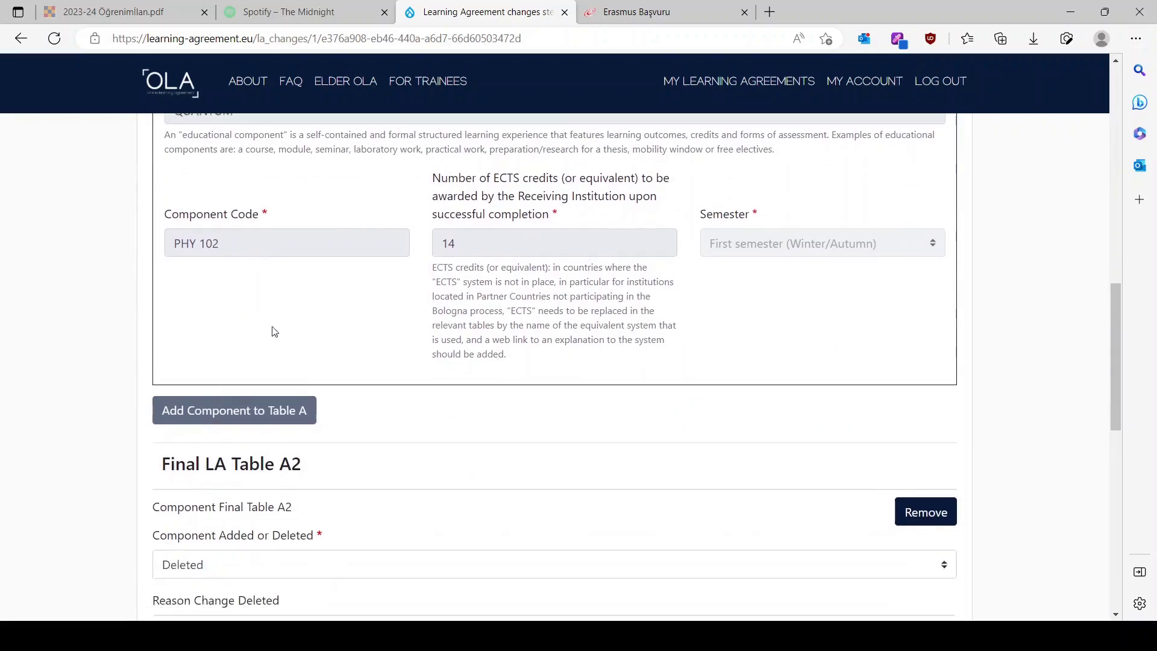
left_click(926, 329)
left_click(897, 332)
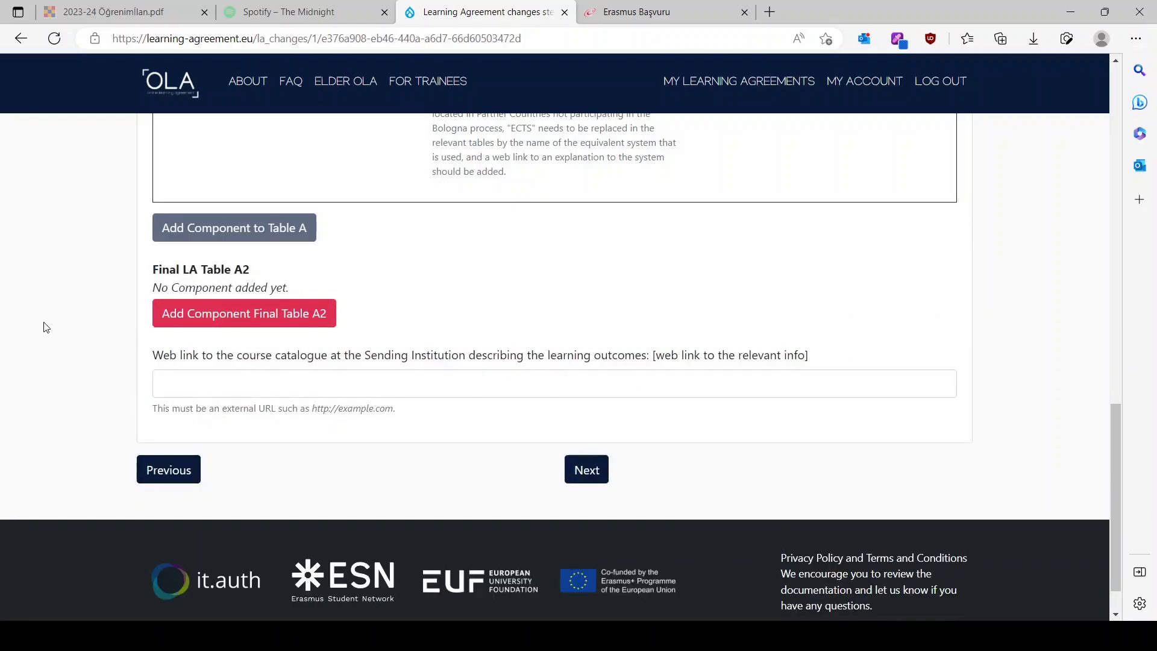
Step: Review the Modern Physics and QUANTUM components in Table A against the Final LA Table A2 section
scroll(46, 299, "up", 7)
scroll(41, 297, "up", 4)
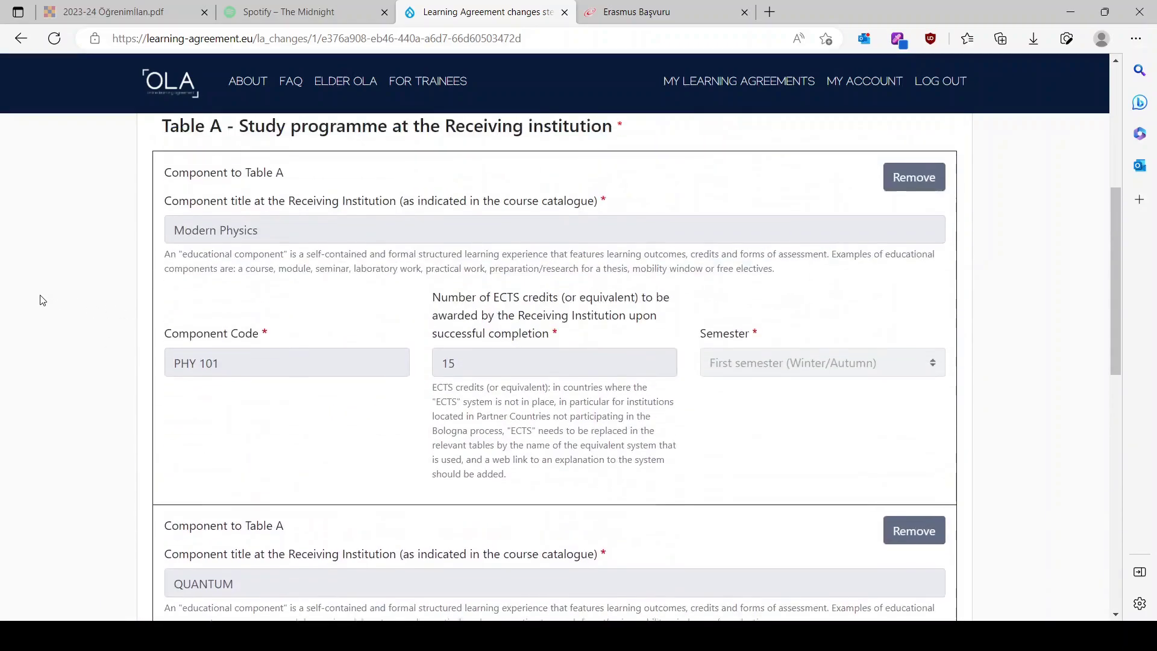
scroll(42, 297, "down", 10)
scroll(85, 274, "up", 13)
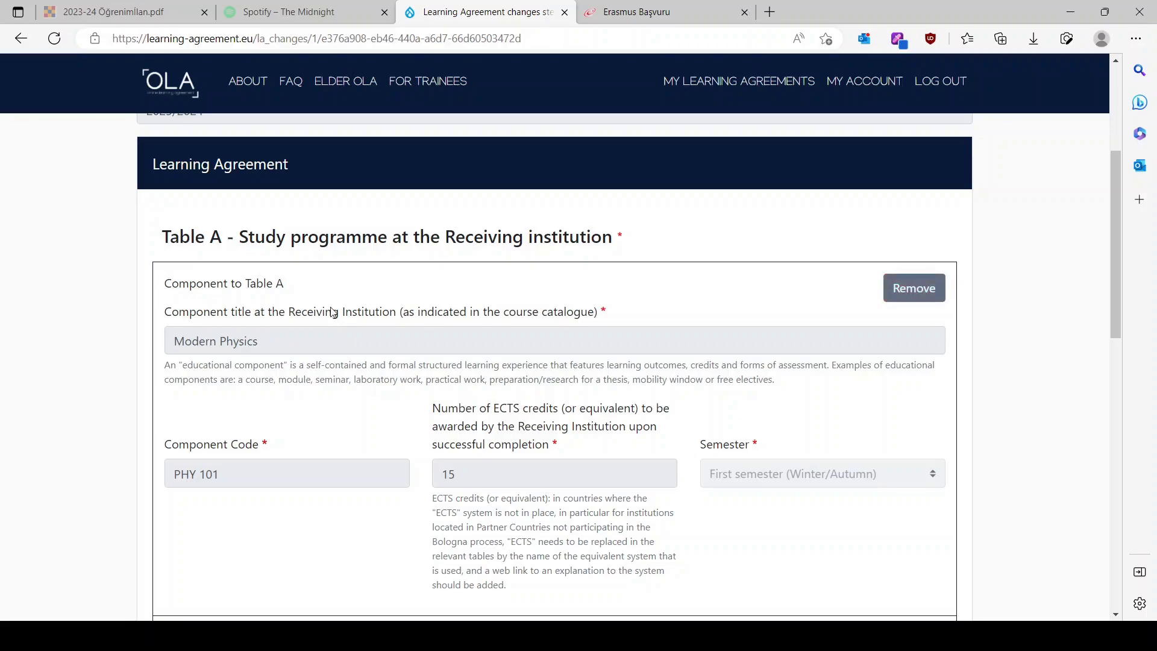
scroll(224, 295, "down", 8)
scroll(872, 333, "up", 9)
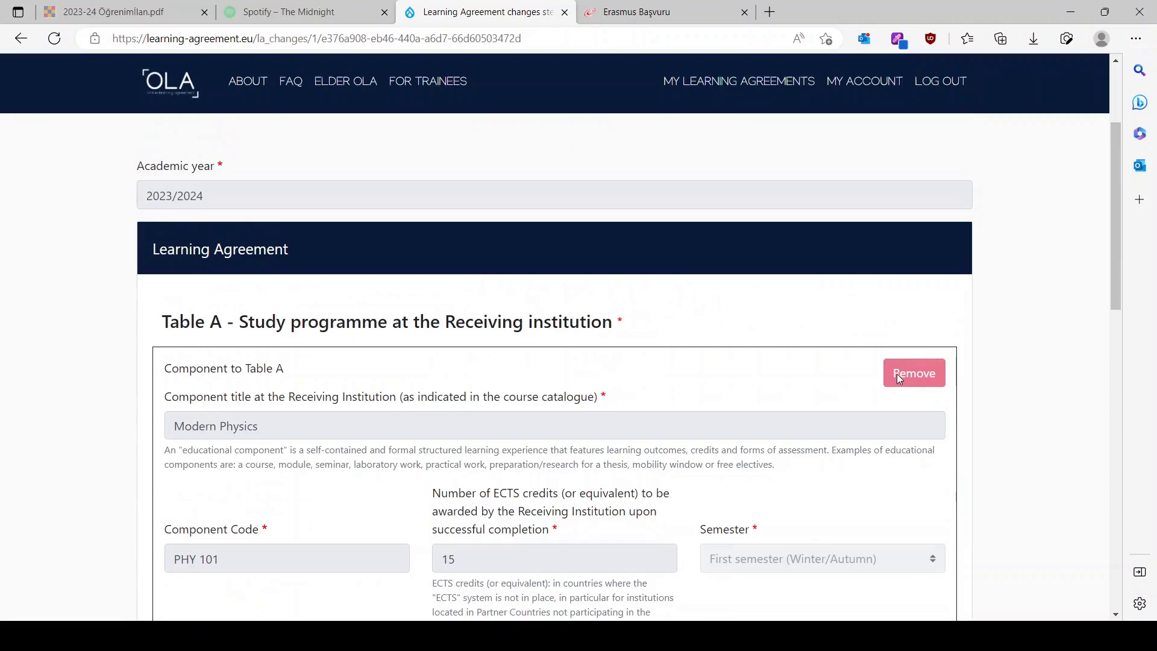
Step: Add a component to Final LA Table A2 and mark it as Deleted
scroll(849, 524, "down", 8)
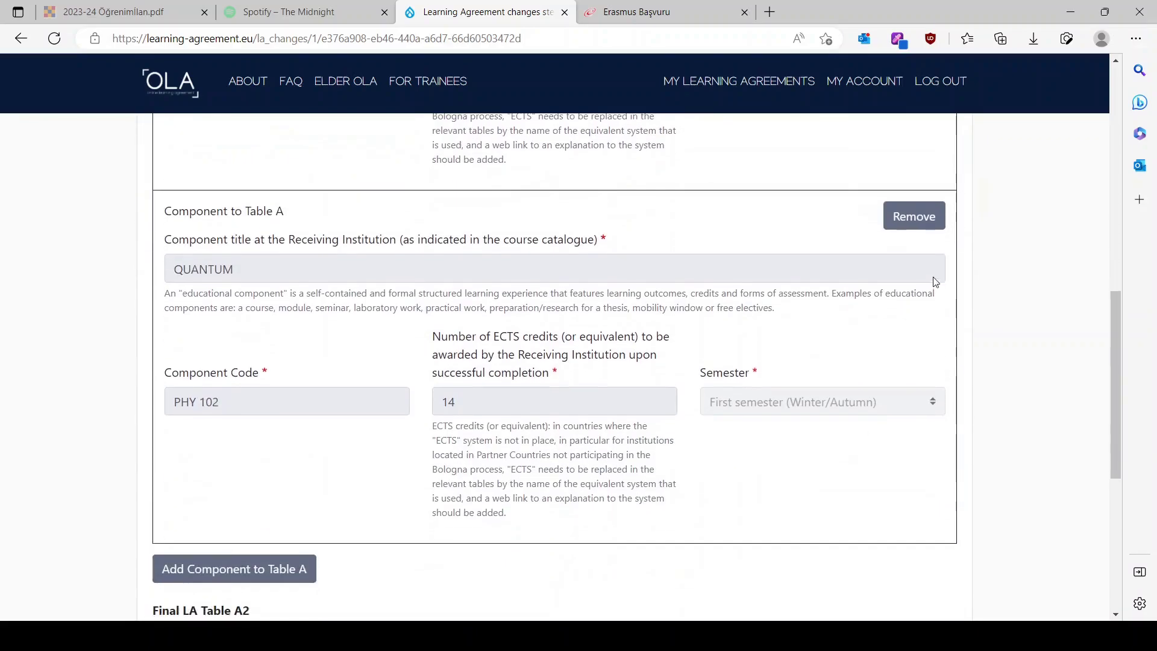
scroll(492, 333, "down", 4)
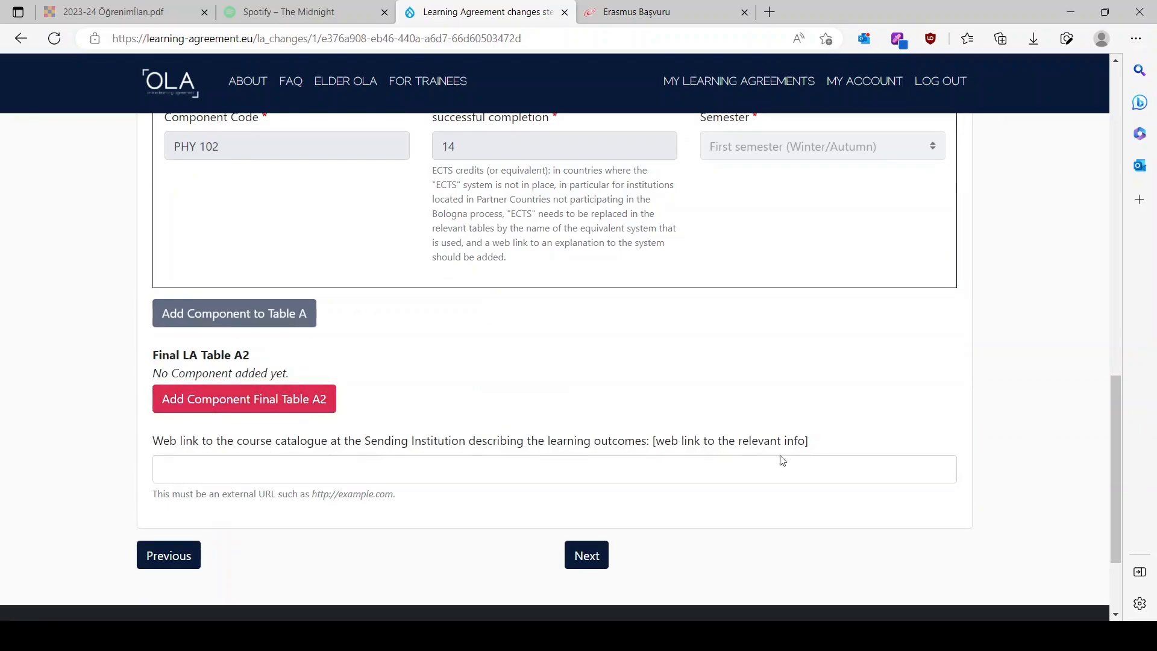
scroll(117, 441, "down", 2)
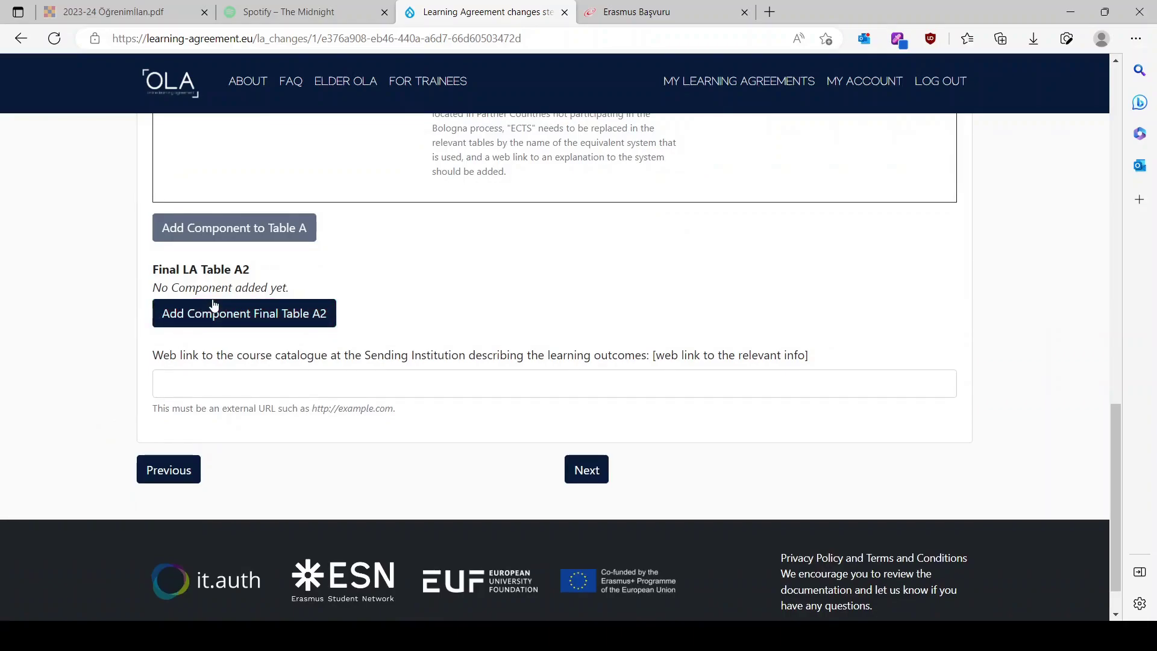
scroll(627, 235, "up", 5)
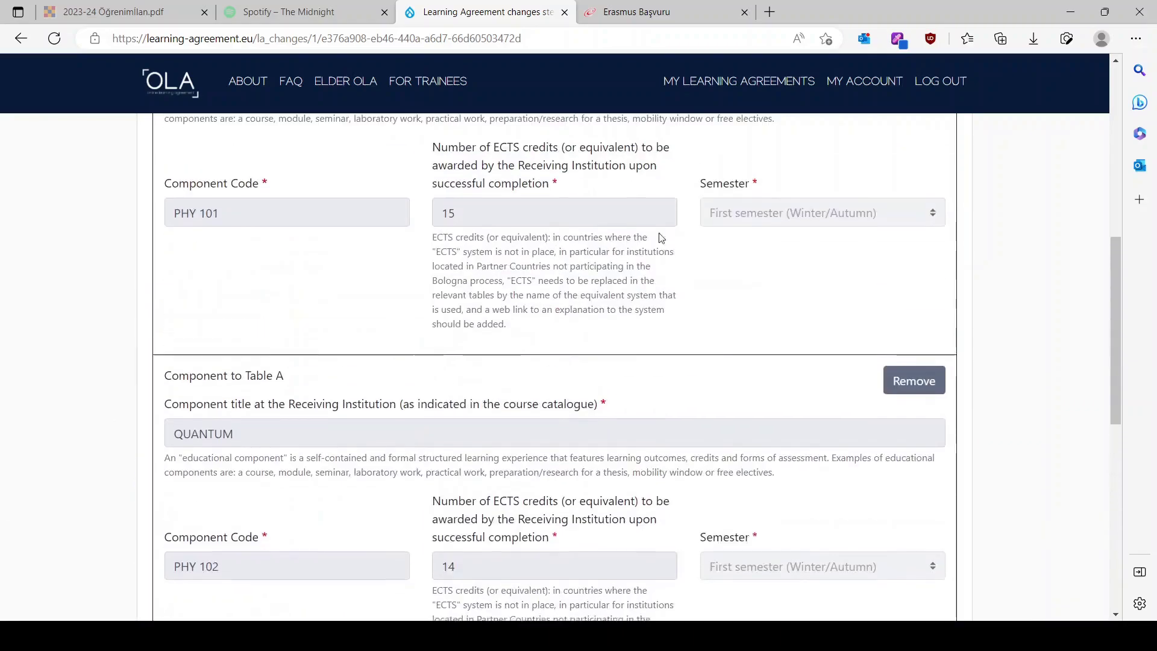
scroll(914, 386, "down", 5)
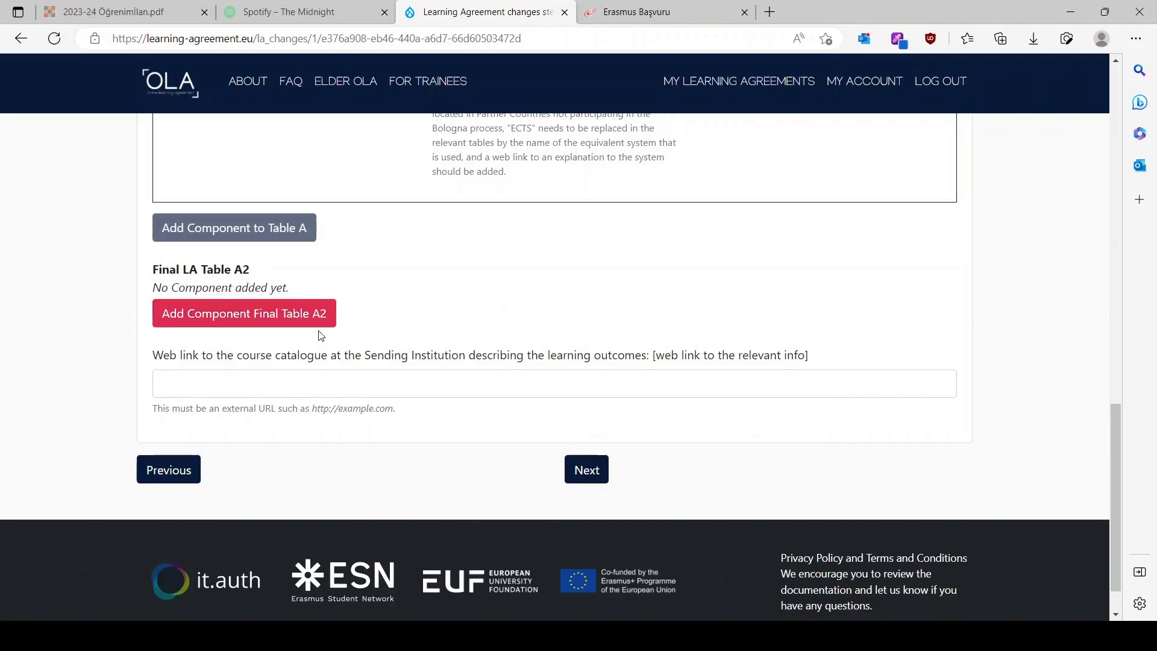
left_click(322, 320)
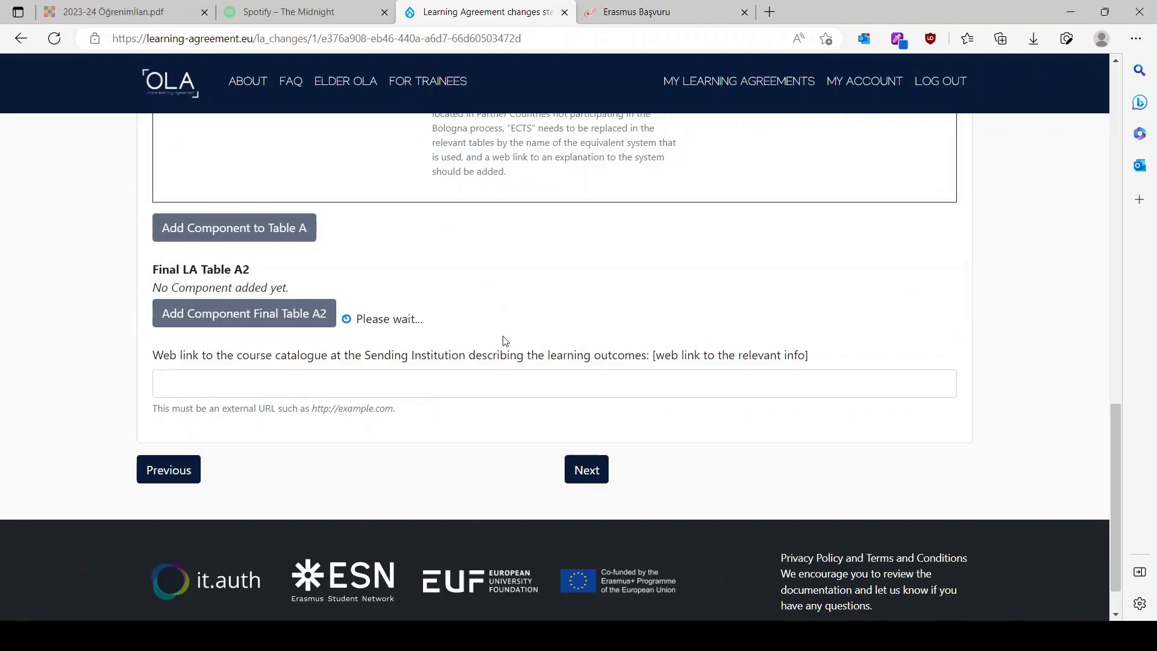
scroll(219, 397, "up", 7)
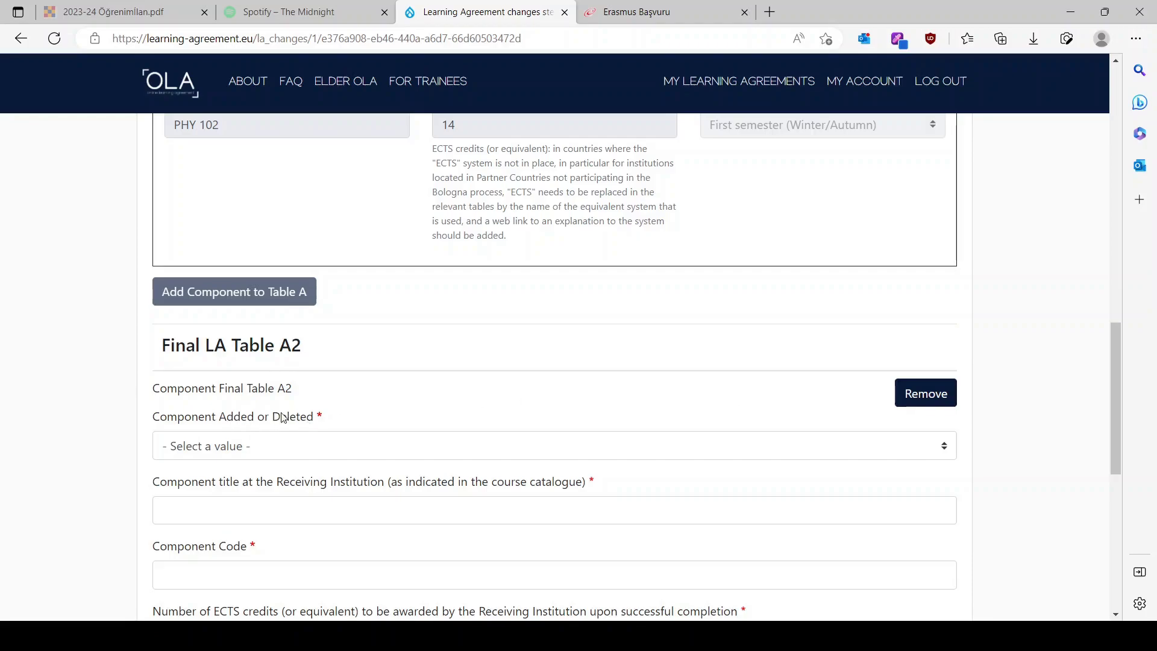
left_click(290, 454)
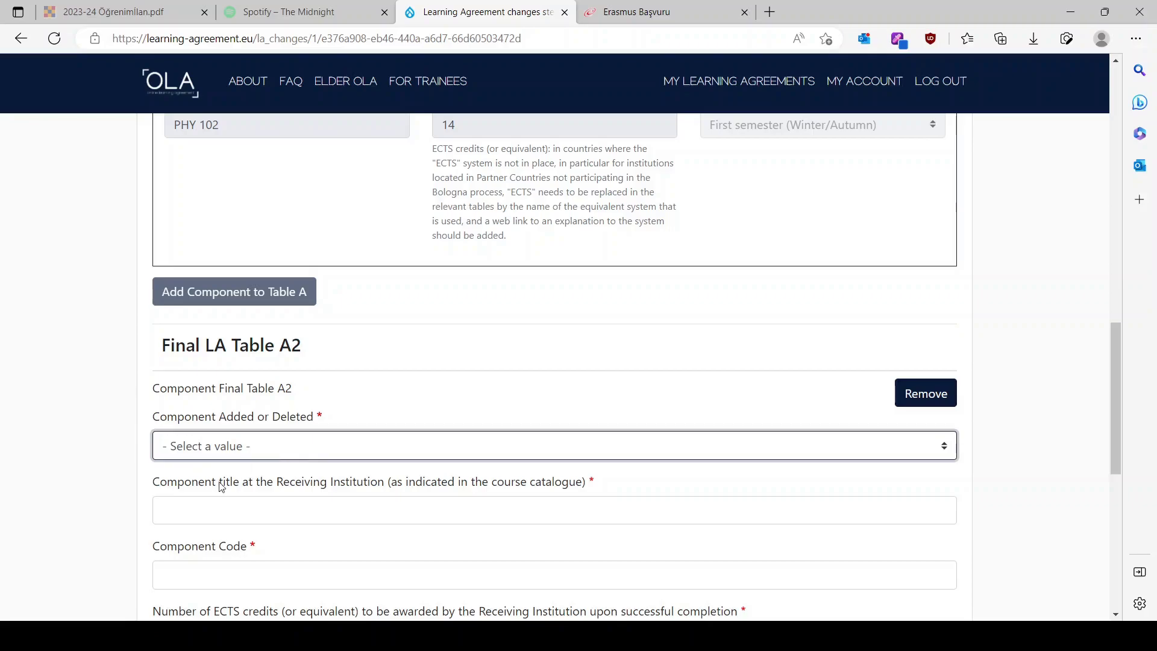
left_click(215, 511)
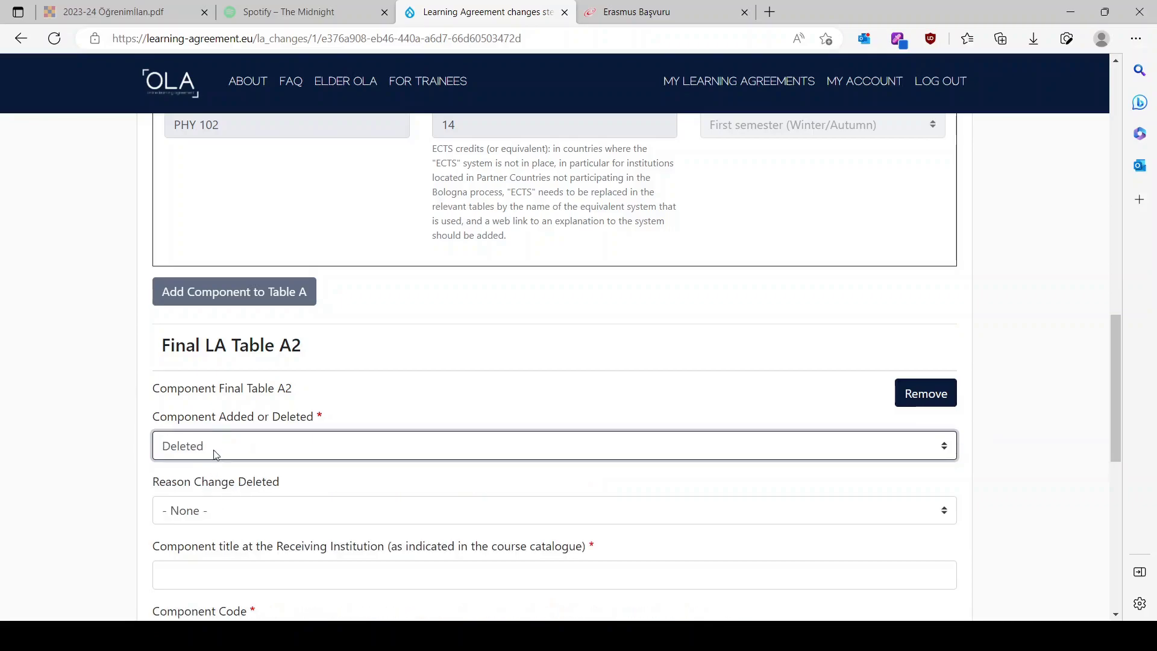
Step: Set the deletion reason to "Previously selected educational component is not available at the Receiving Institution"
scroll(93, 454, "down", 3)
left_click(228, 339)
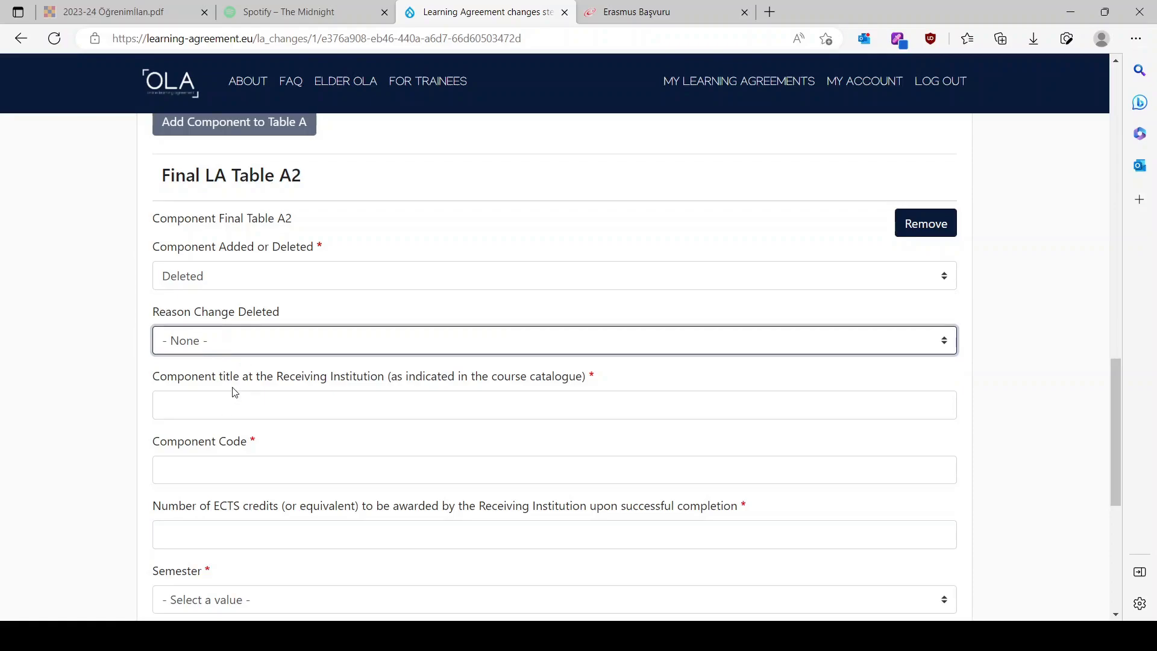
left_click(208, 440)
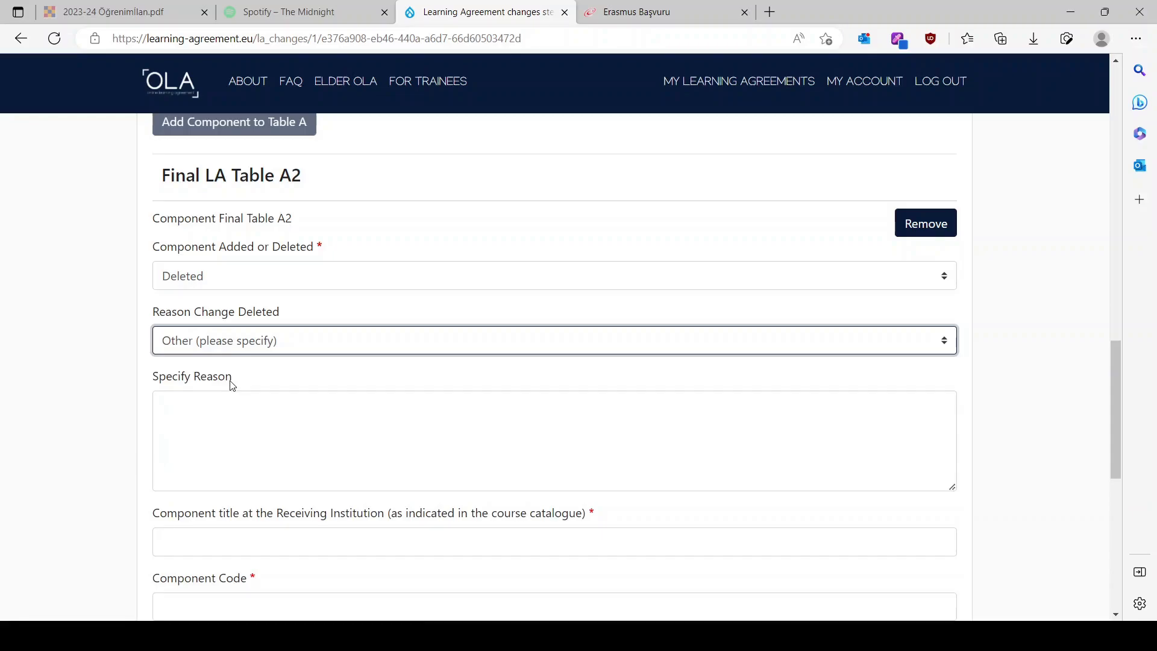
key("Up")
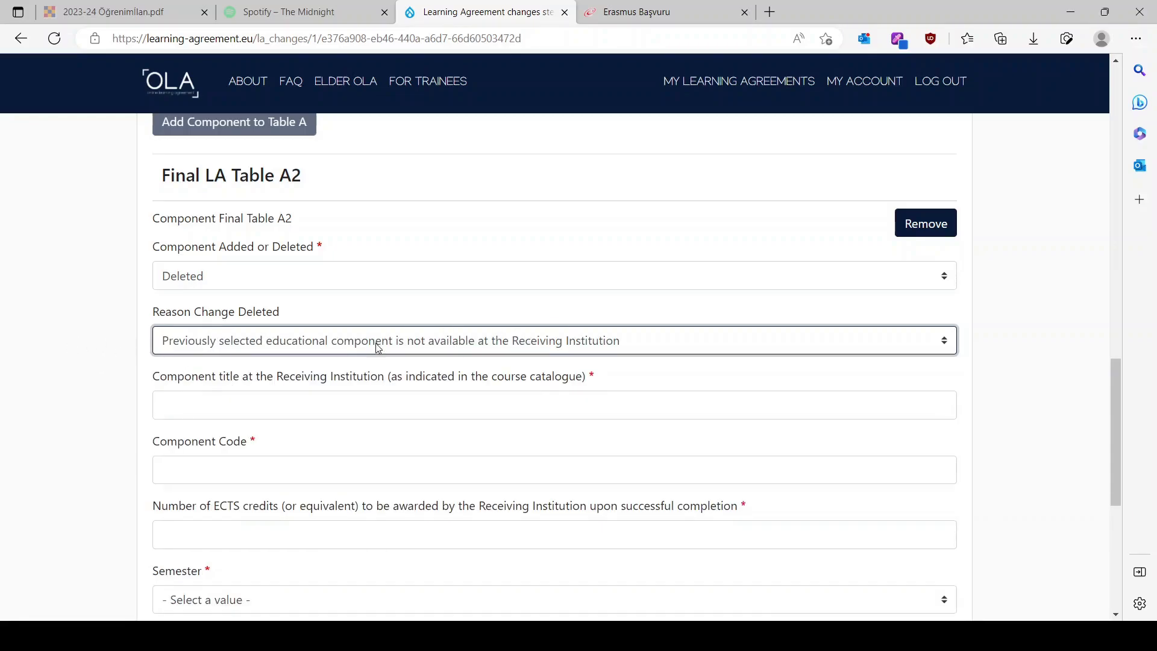
Step: Copy the title Modern Physics from Table A into the deleted component's title in Final LA Table A2
scroll(81, 389, "up", 1)
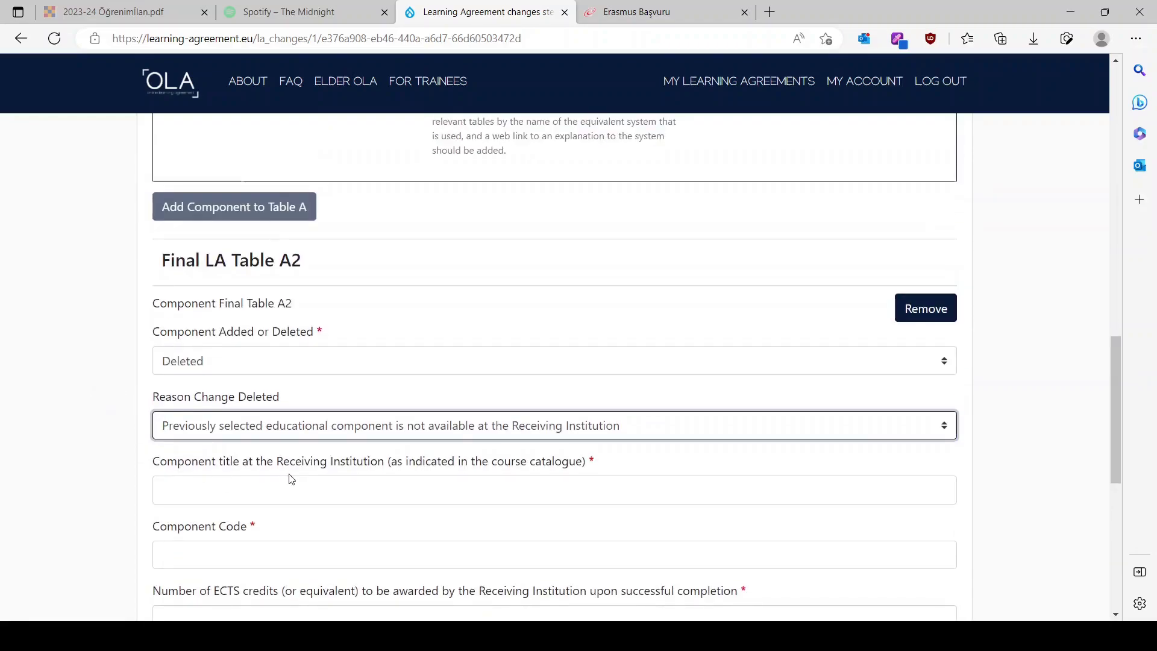
scroll(291, 479, "up", 10)
triple_click(206, 406)
key("ctrl+c")
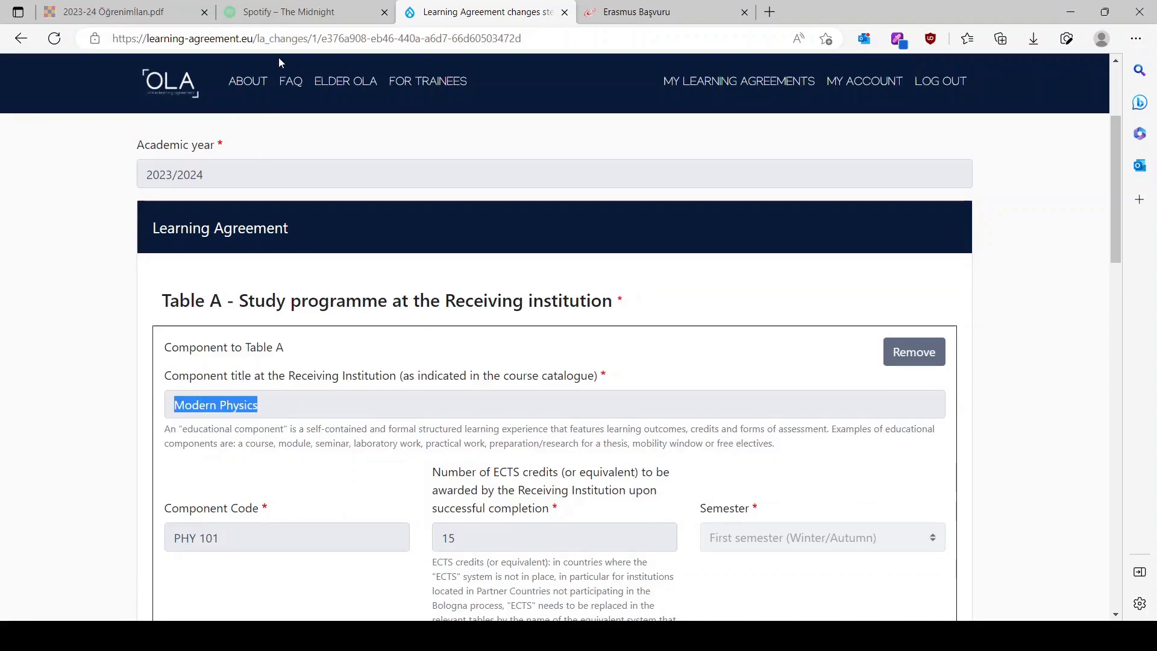
scroll(81, 464, "down", 9)
scroll(232, 360, "down", 1)
scroll(224, 393, "up", 4)
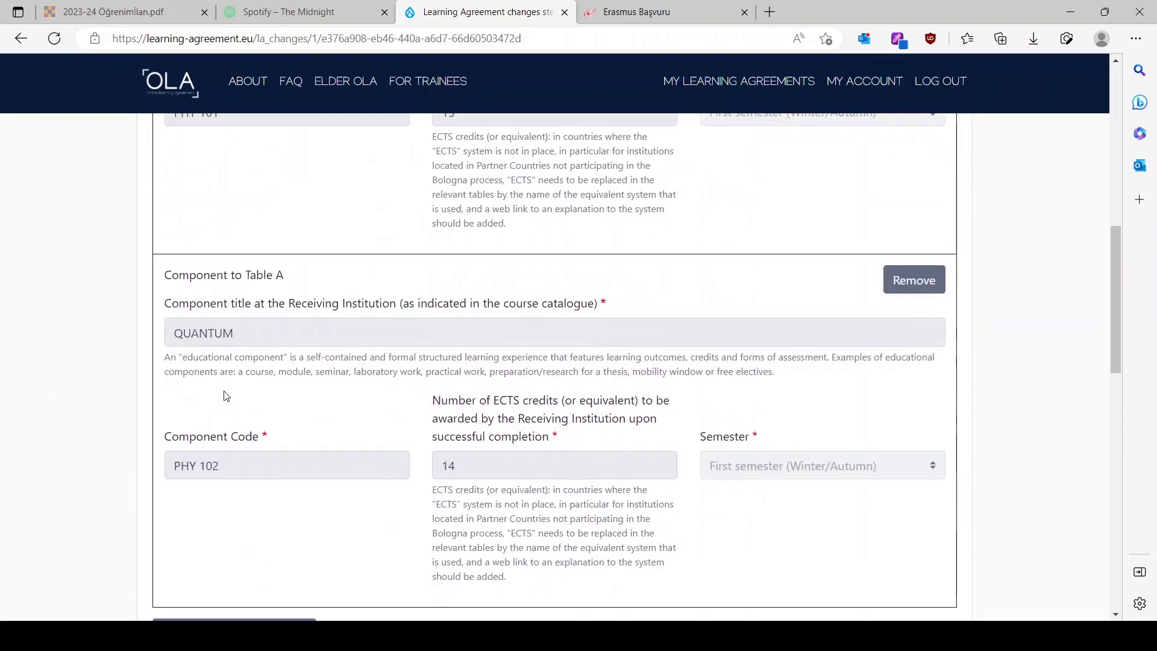
scroll(231, 396, "down", 6)
left_click(194, 491)
key("ctrl+v")
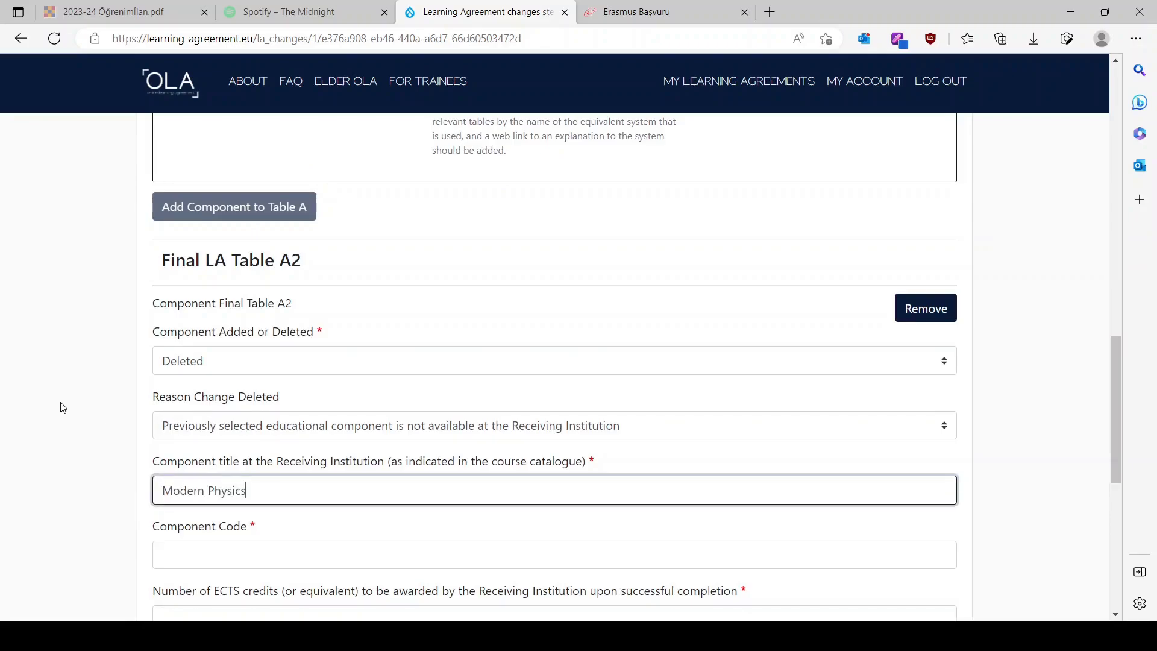
Step: Copy the component code PHY 101 from Table A into the deleted component's code in Final LA Table A2
scroll(139, 354, "up", 10)
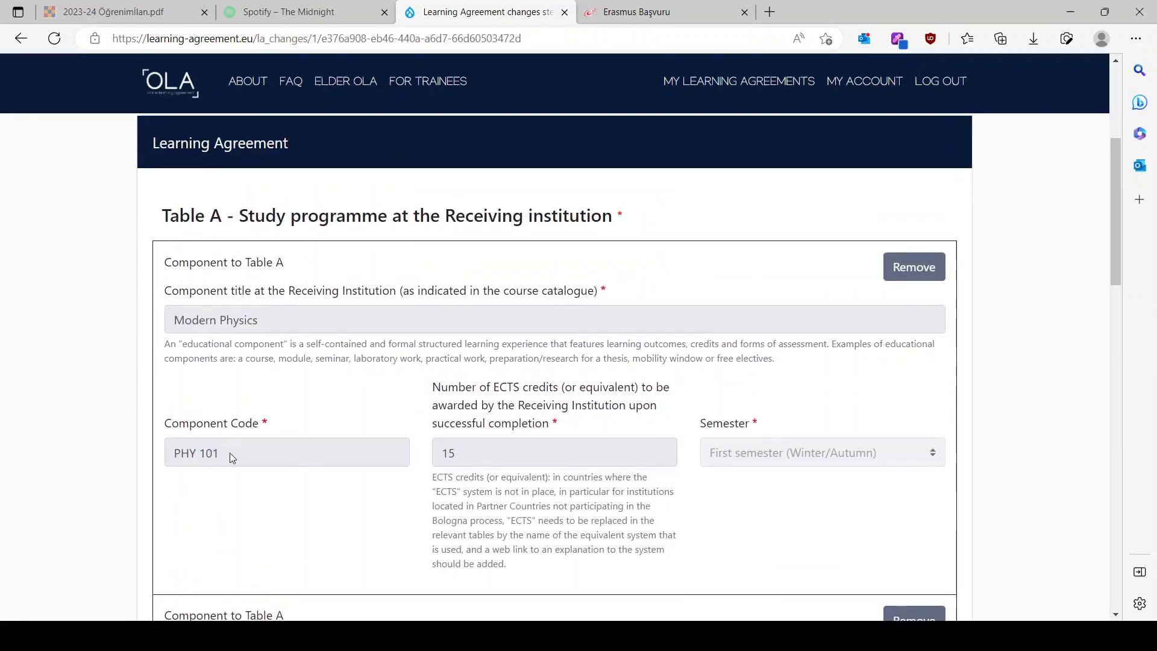
left_click_drag(230, 453, 159, 456)
key("ctrl+c")
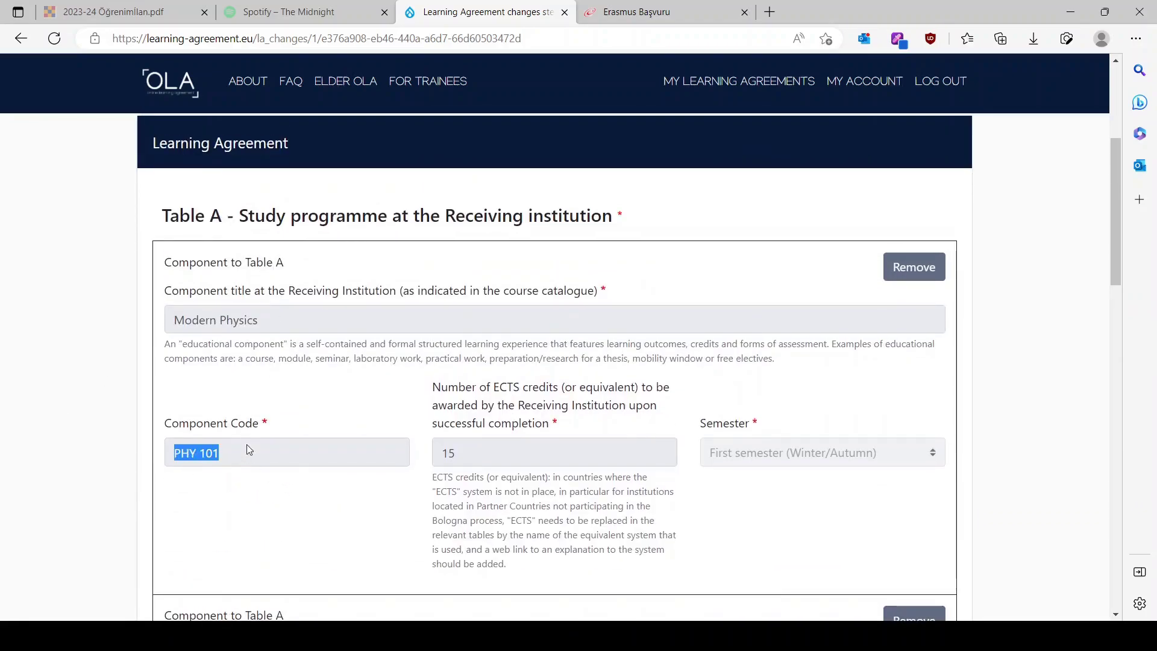
scroll(52, 440, "down", 10)
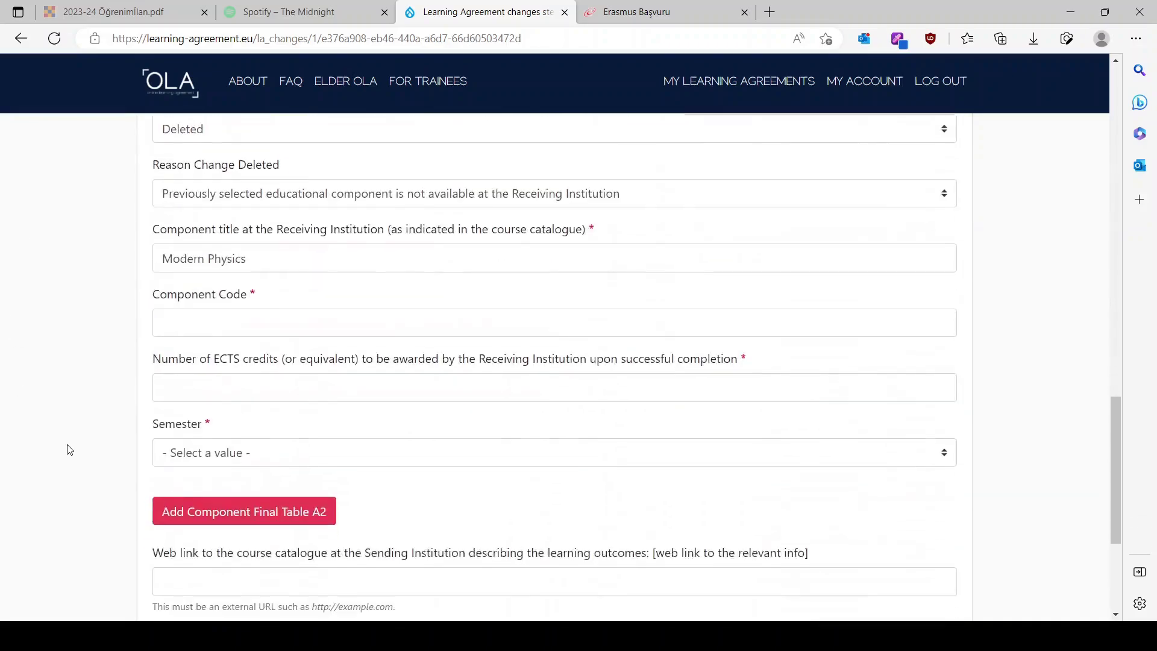
left_click(182, 306)
key("ctrl+v")
Step: Set the deleted component's ECTS credits to 15 and its semester to First semester (Winter/Autumn)
left_click(263, 368)
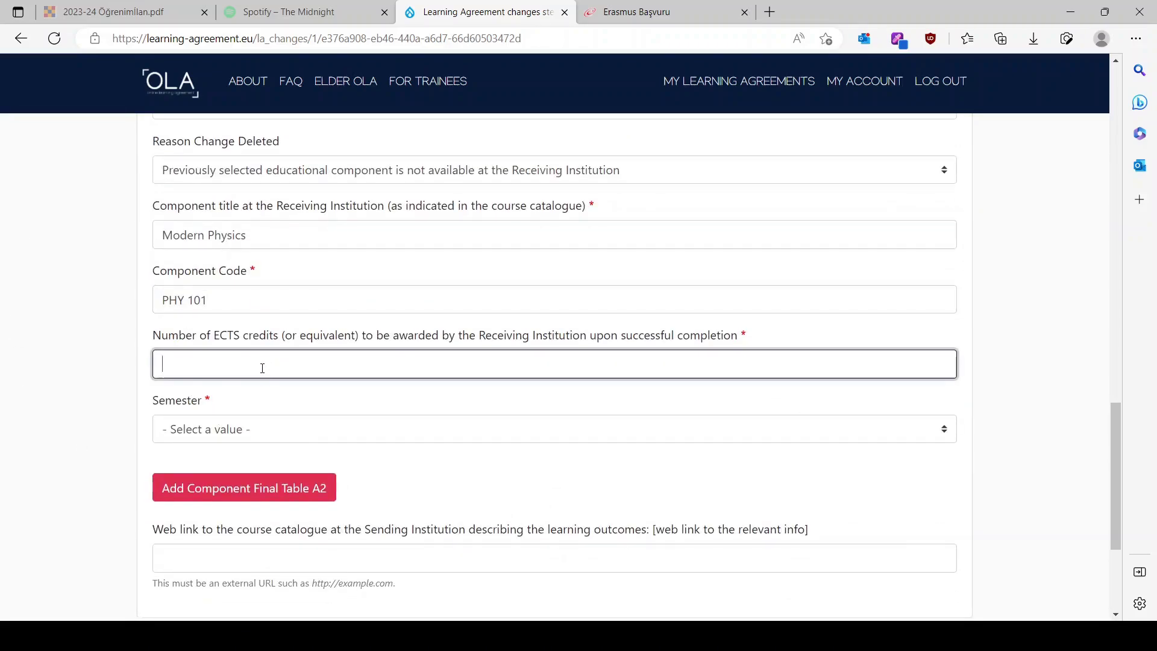
left_click(253, 433)
left_click(223, 476)
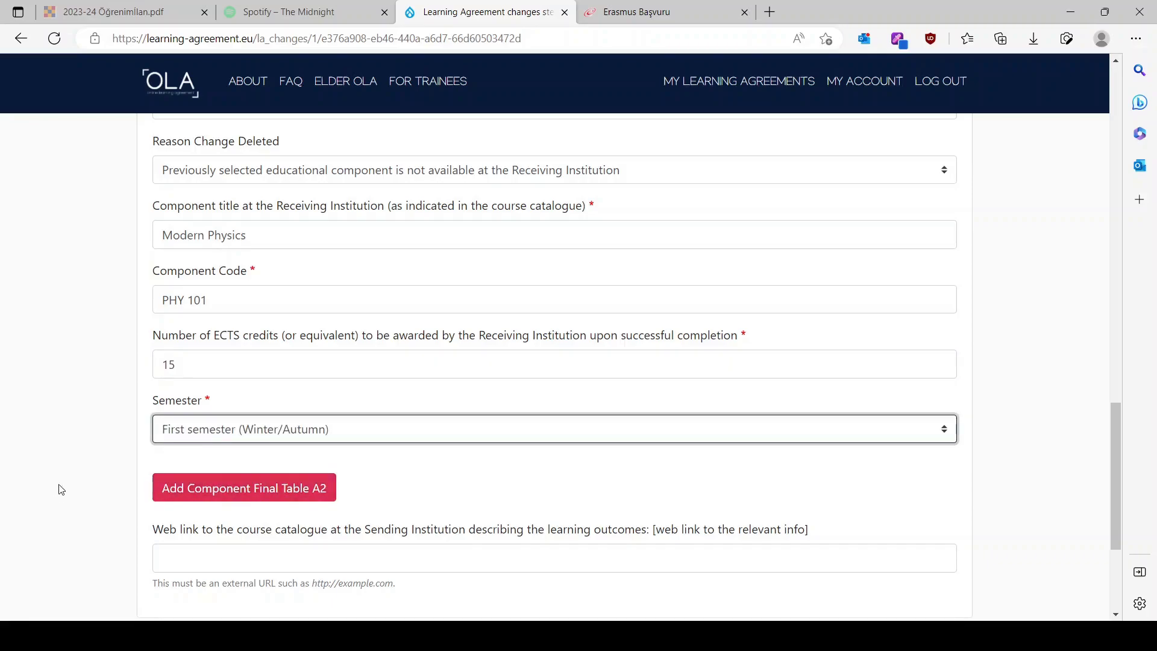
Step: Add a second component to Final LA Table A2, marked as Added with the reason "Substituting a deleted component"
scroll(60, 489, "down", 2)
scroll(61, 489, "down", 2)
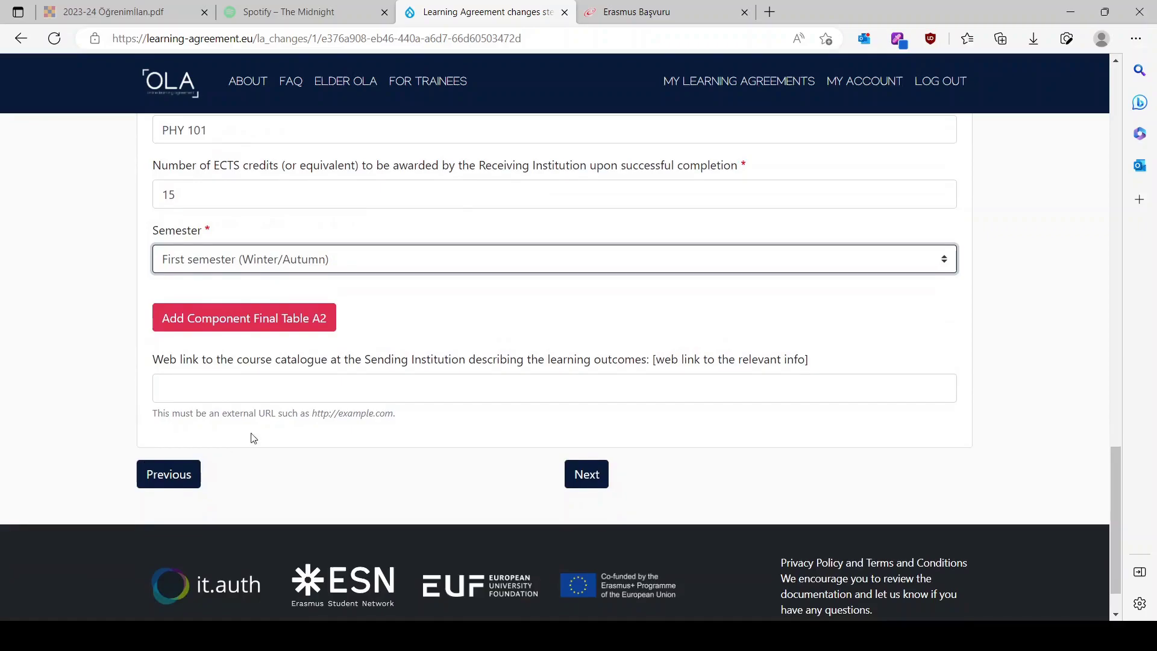
left_click(270, 326)
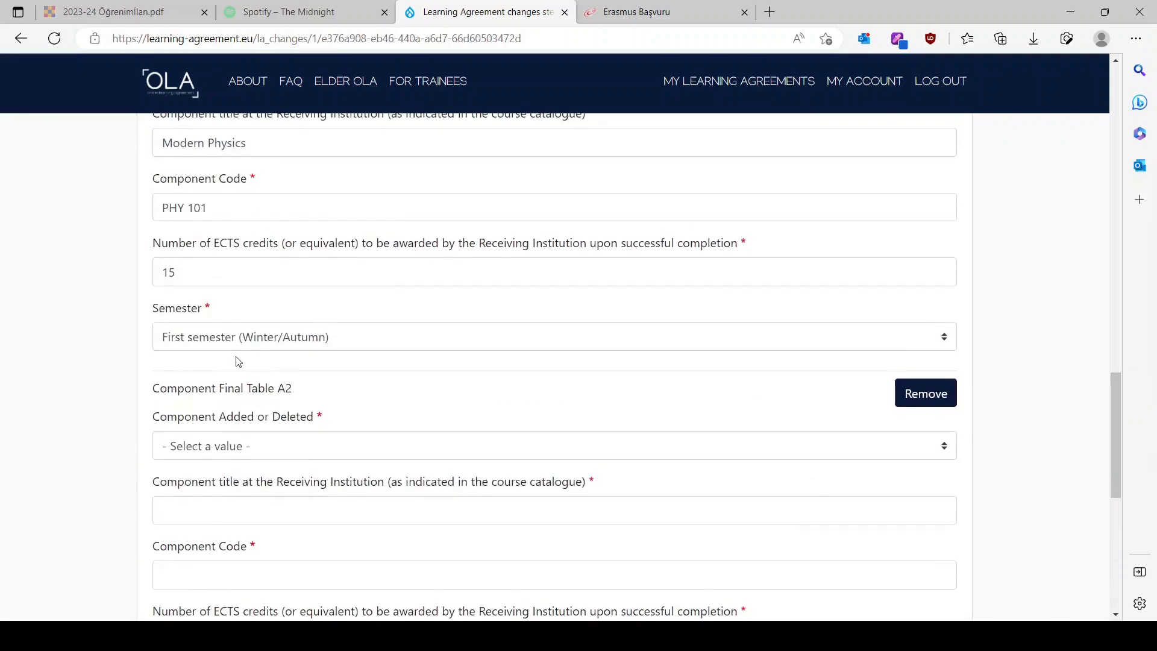
scroll(241, 452, "up", 2)
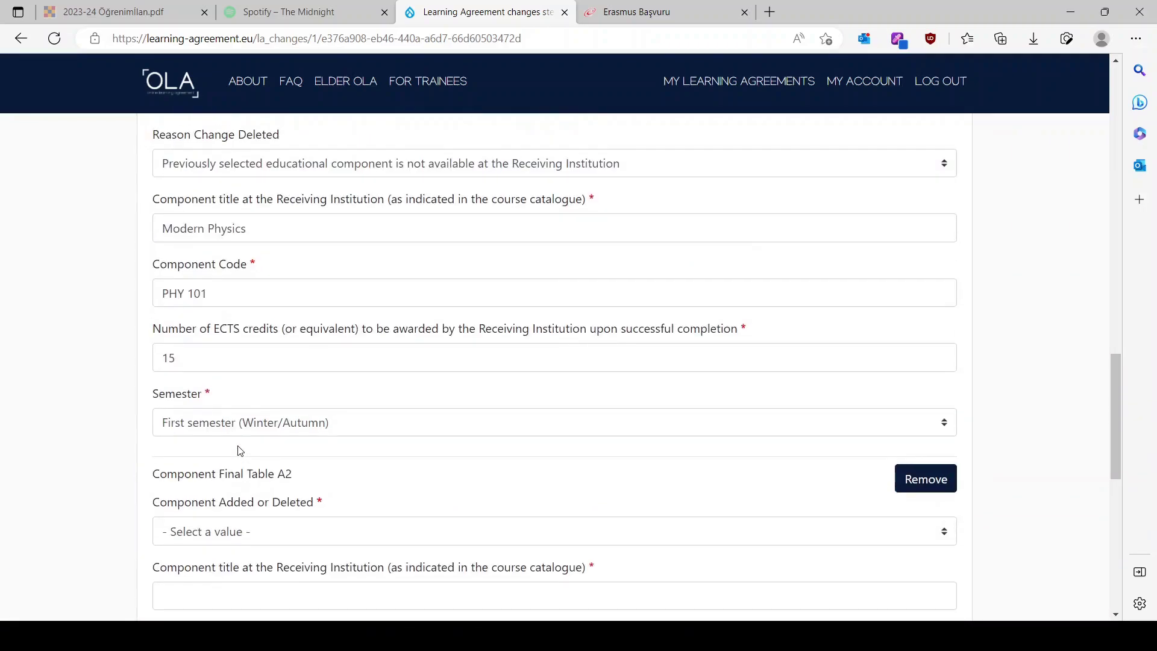
scroll(241, 451, "down", 5)
left_click(227, 202)
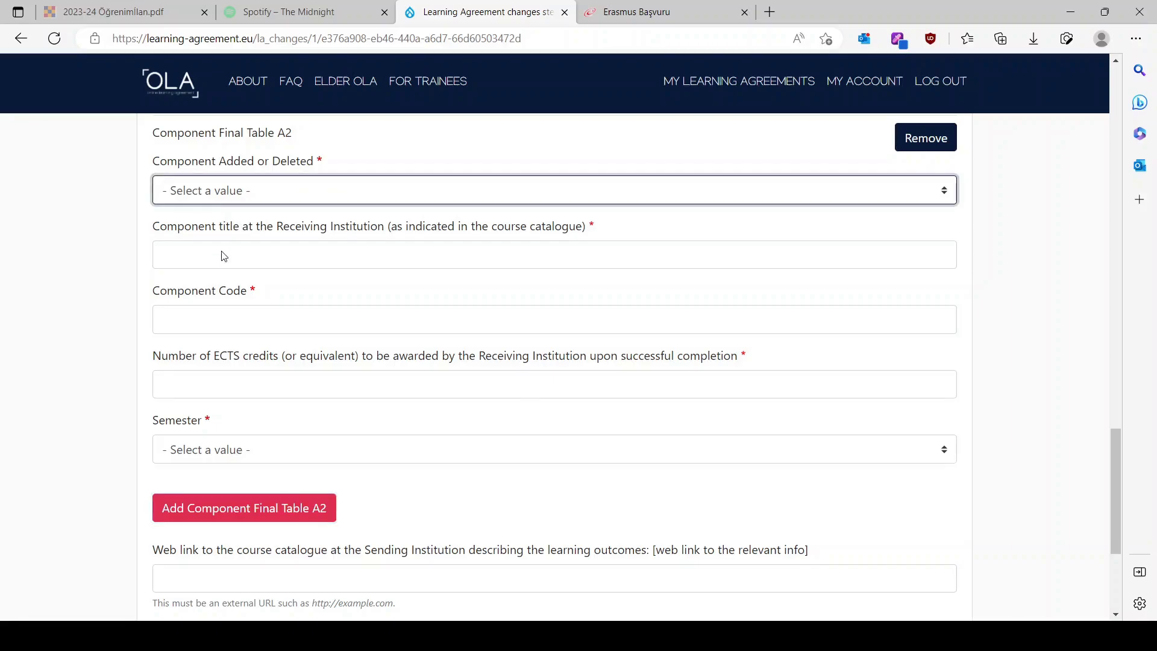
left_click(218, 244)
left_click(207, 258)
left_click(203, 318)
Step: Fill in the added component with title Yeni Ders, code Fiz 103, 15 ECTS credits and First semester (Winter/Autumn), and continue to the next page
left_click(221, 319)
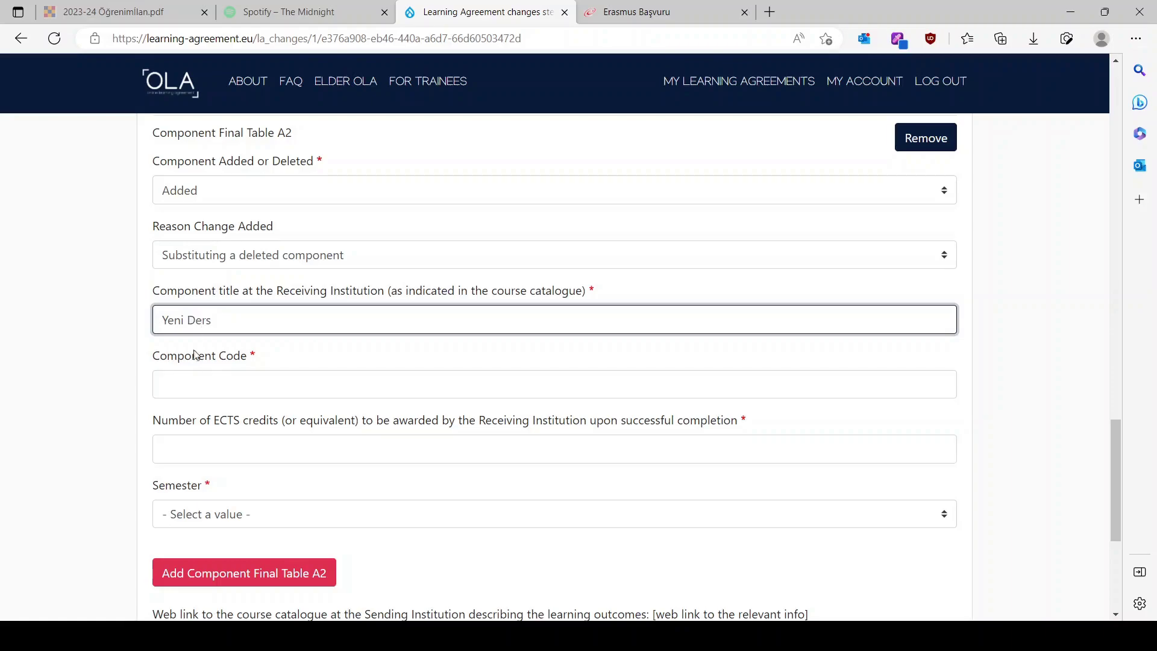
scroll(196, 341, "down", 2)
left_click(215, 303)
type("Fiz 10")
left_click(202, 375)
type("15")
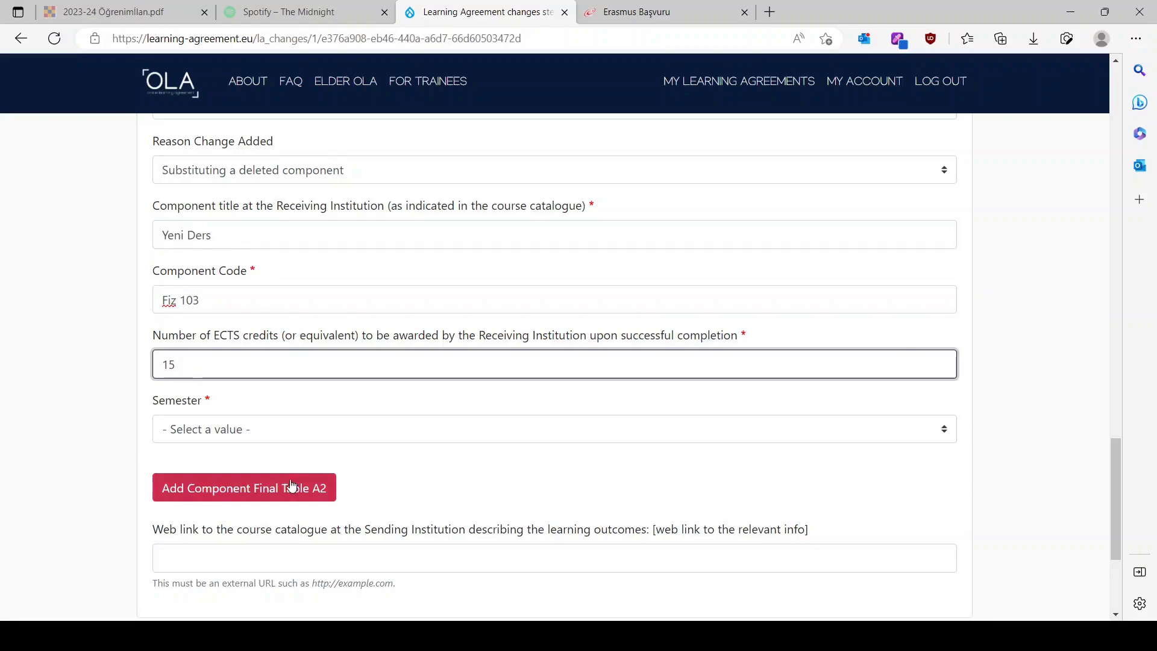
left_click(259, 429)
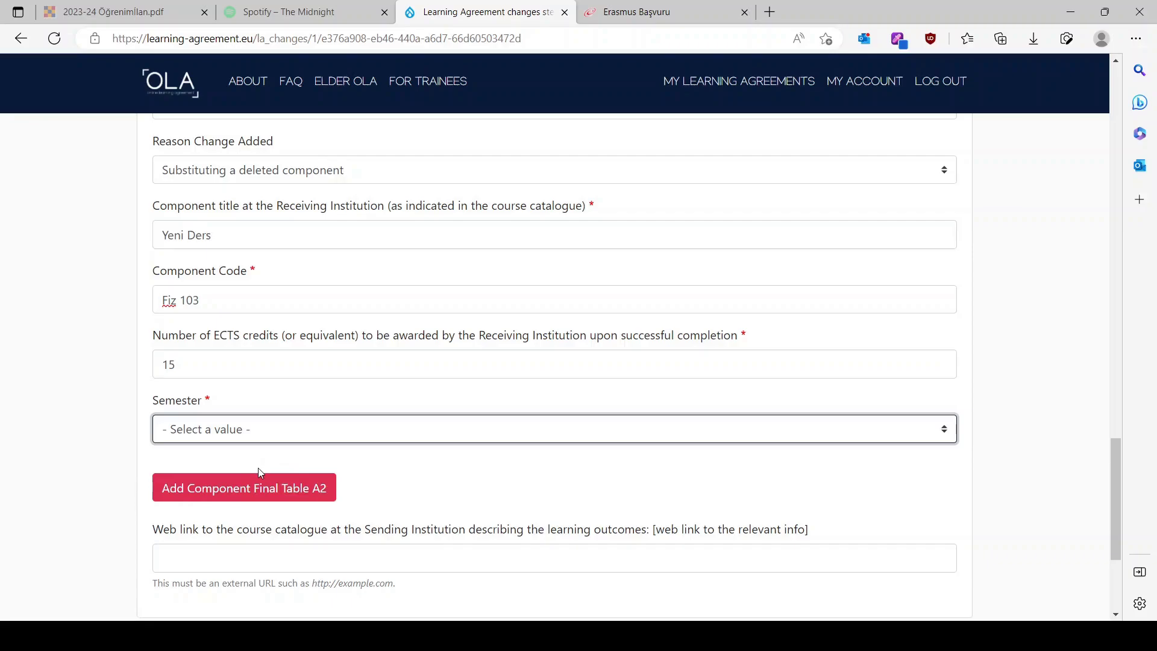
key("Down")
scroll(88, 491, "down", 3)
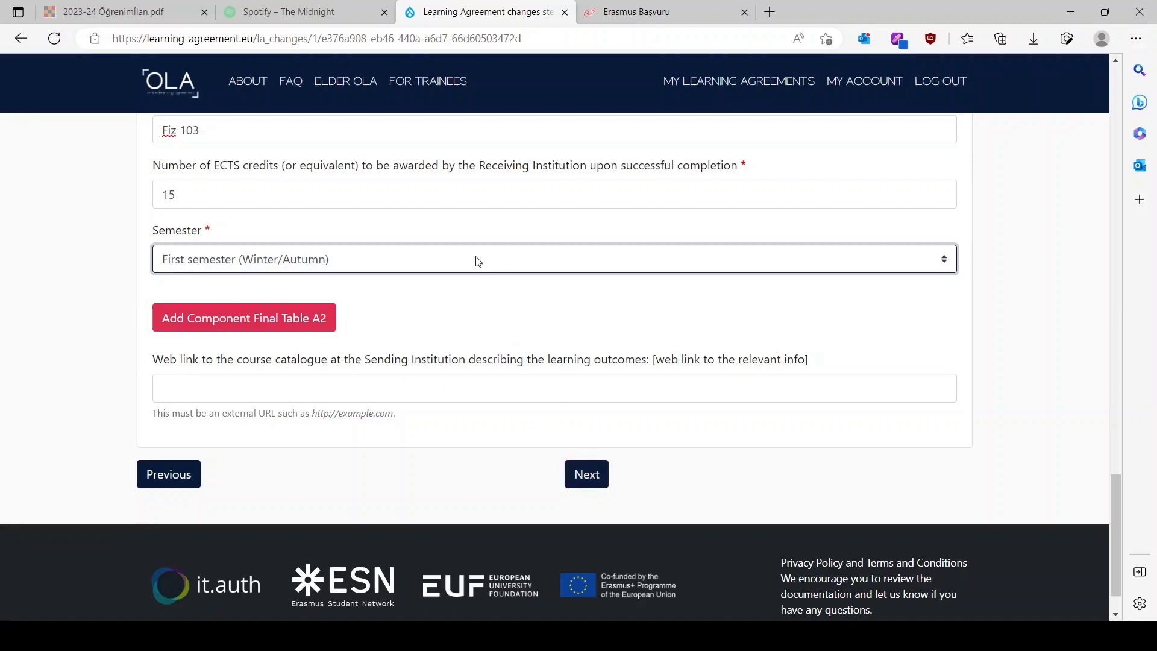
left_click(590, 485)
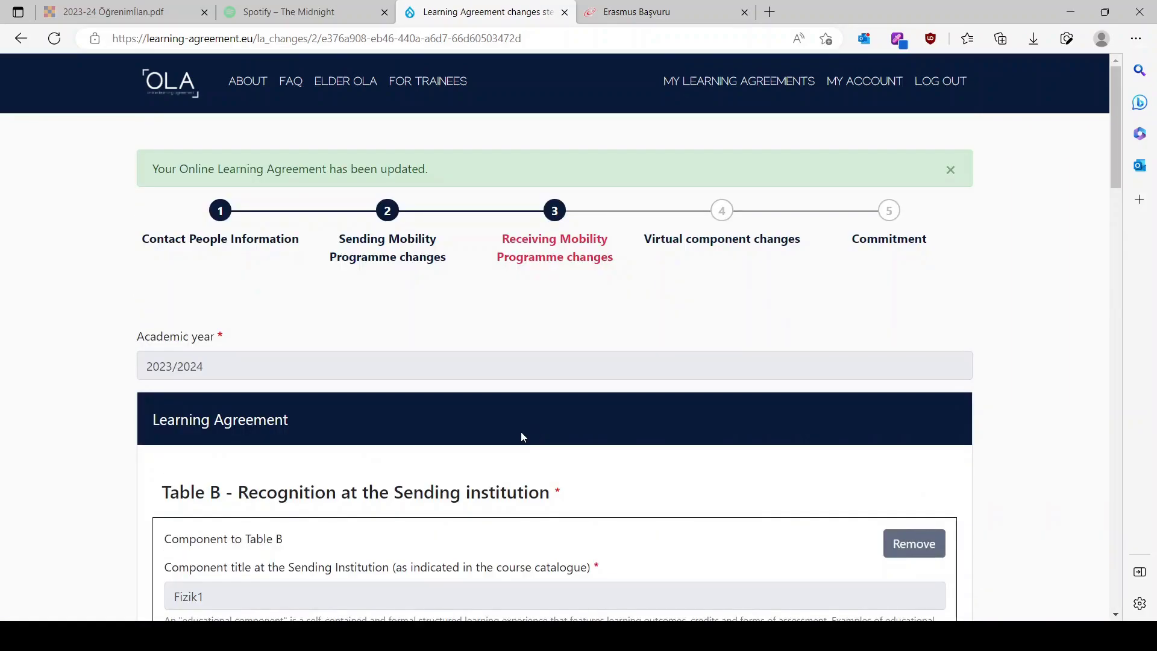
Step: Examine the sending institution's recognised components in Table B, including their titles, codes, credits and semesters
scroll(395, 283, "down", 1)
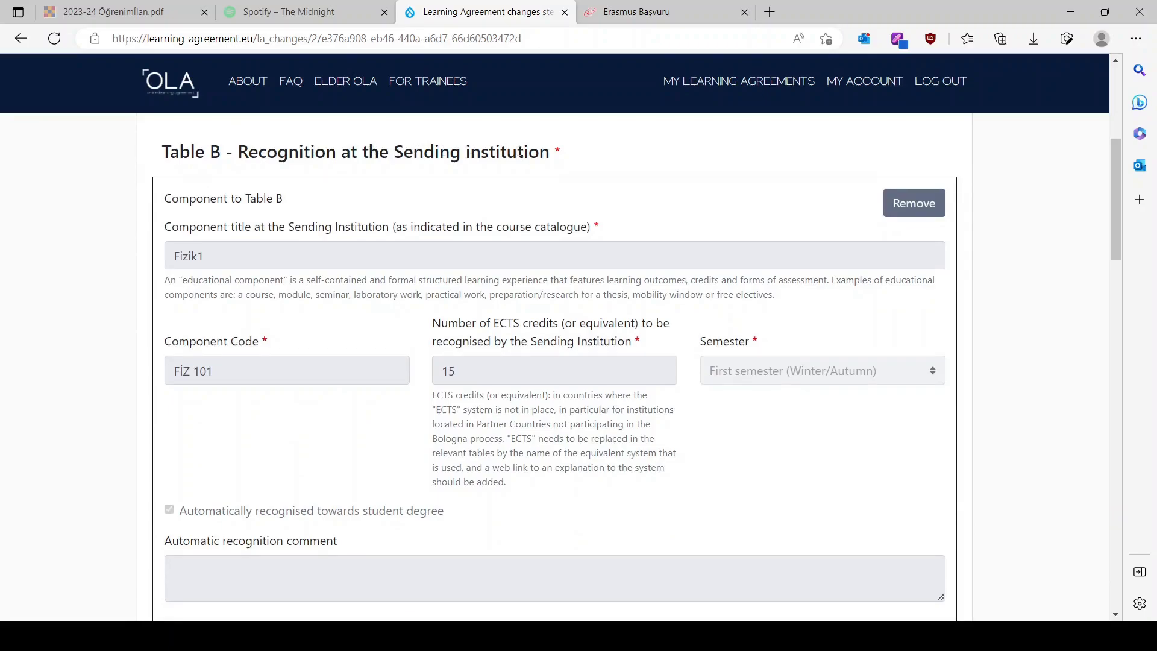
scroll(136, 284, "down", 1)
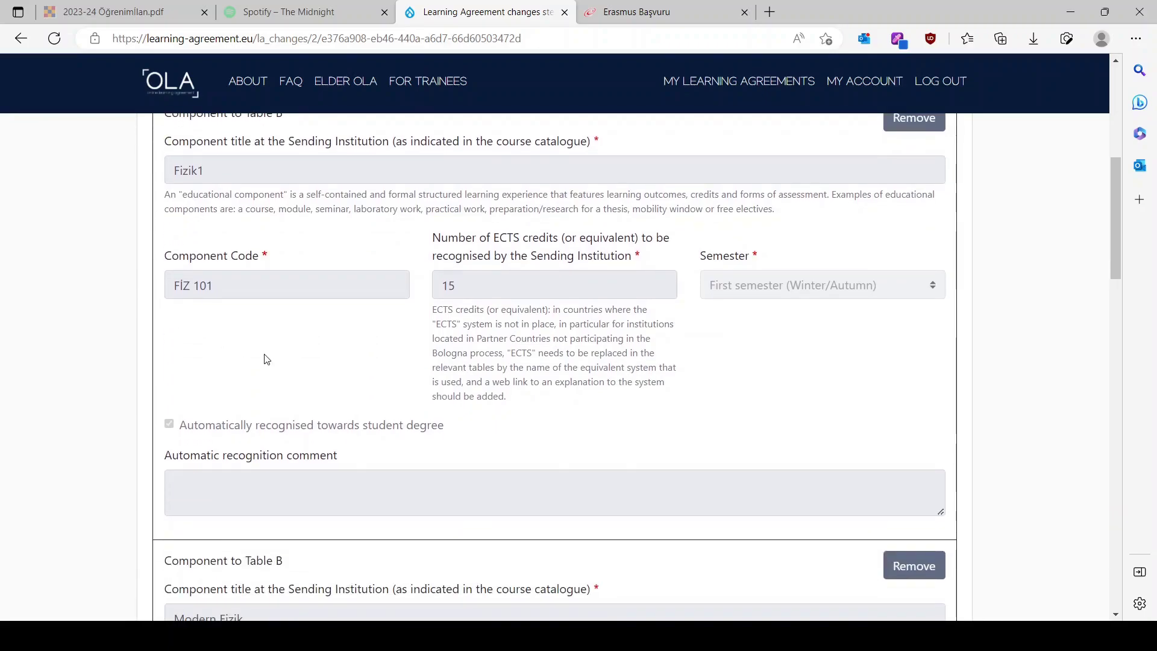
scroll(263, 359, "down", 4)
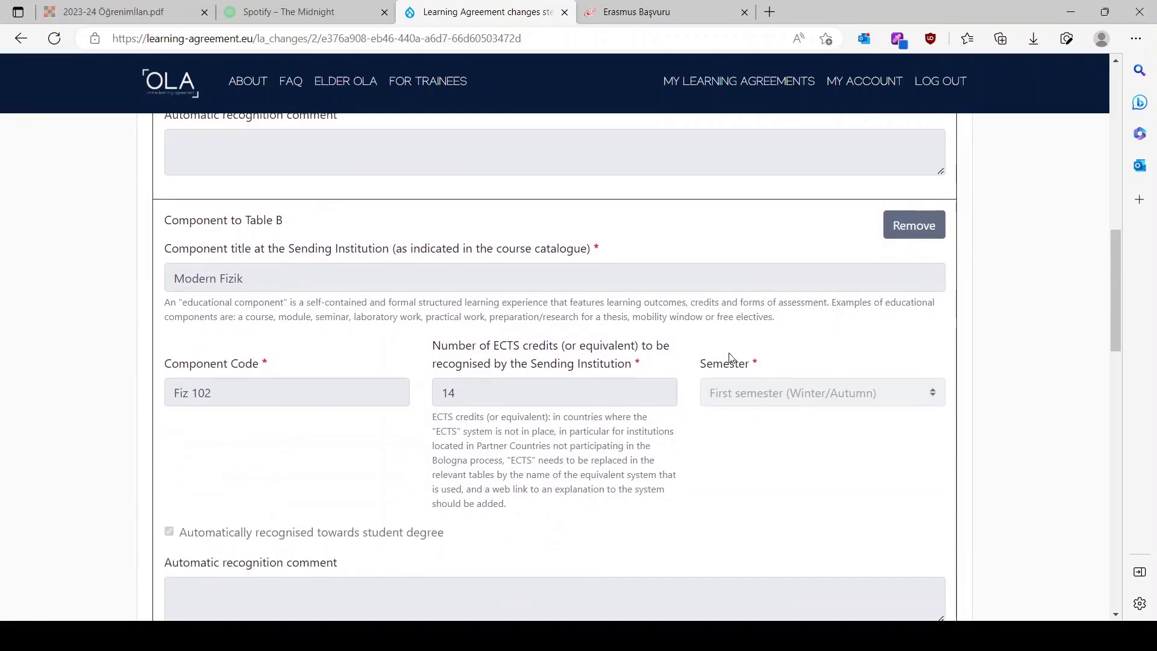
scroll(287, 284, "down", 4)
scroll(548, 398, "down", 2)
scroll(546, 396, "down", 2)
scroll(546, 396, "up", 15)
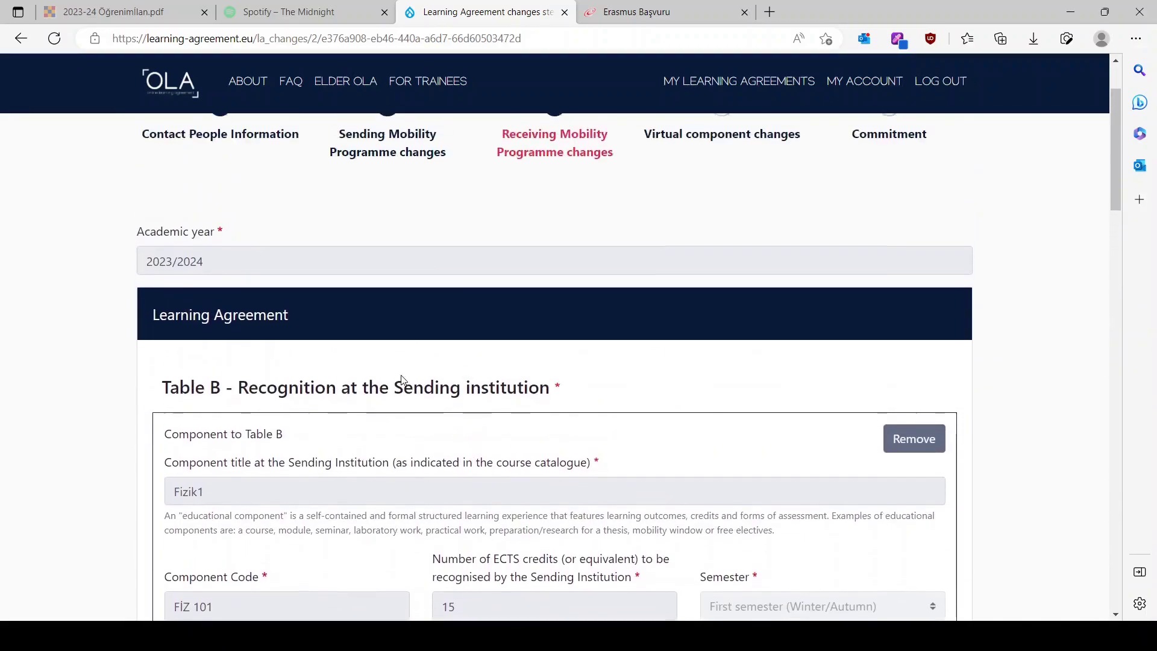
scroll(402, 380, "down", 2)
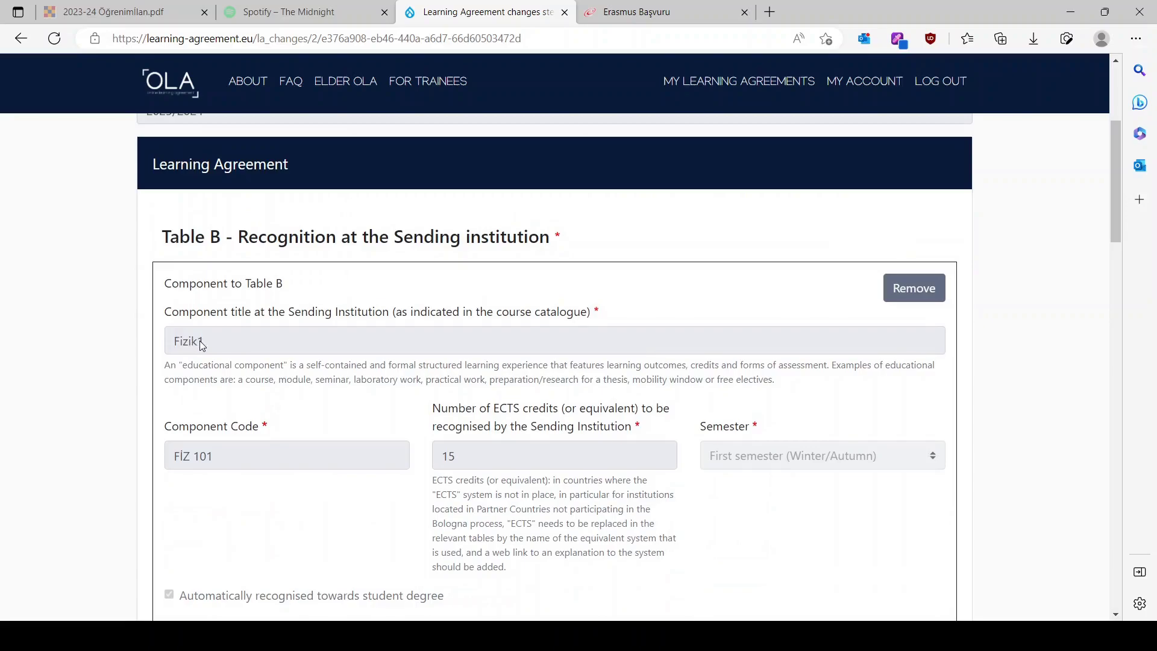
Step: Remove the existing Modern Fizik component from Final LA Table B2
scroll(208, 349, "down", 7)
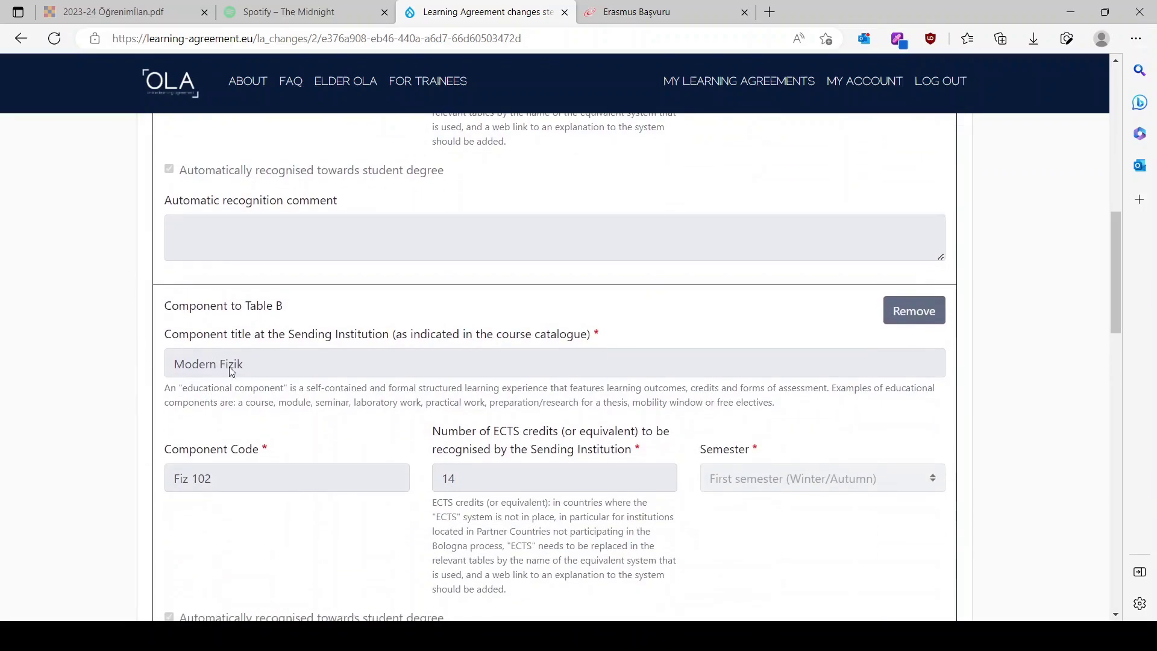
scroll(730, 355, "down", 10)
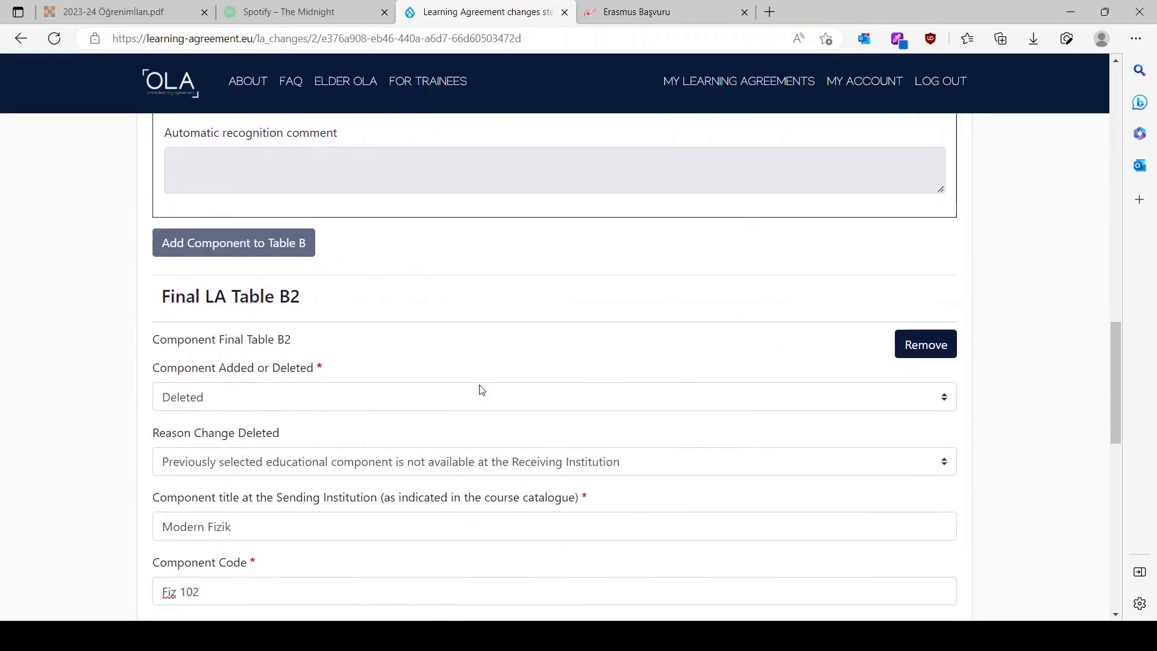
scroll(517, 304, "down", 5)
scroll(517, 305, "down", 3)
scroll(514, 302, "up", 6)
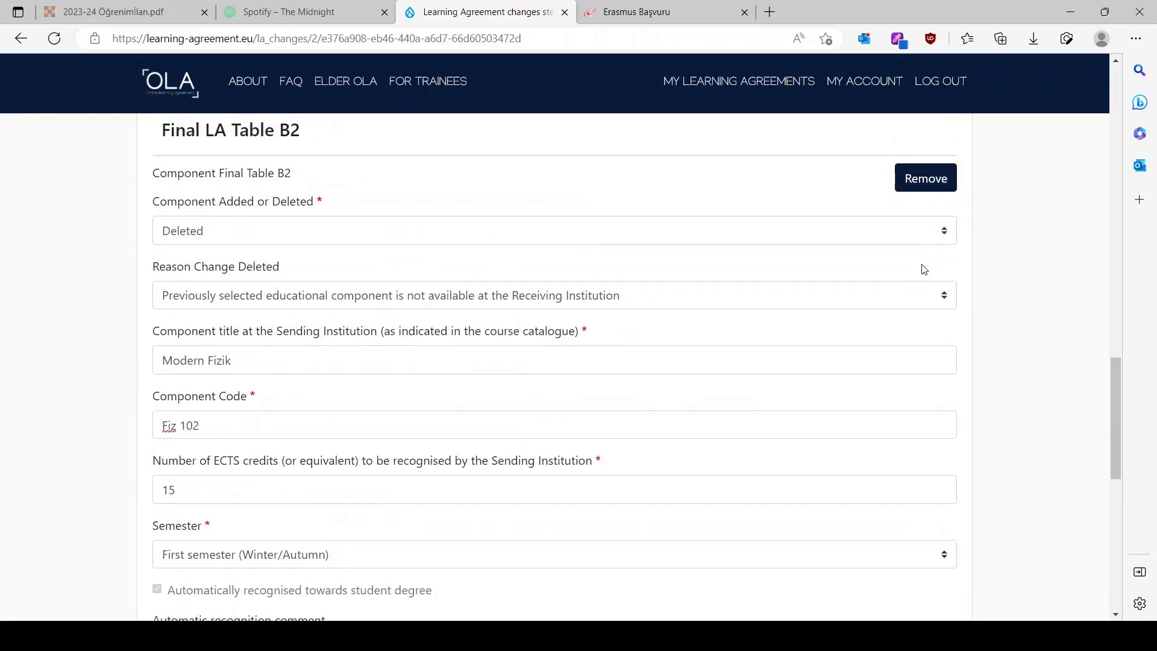
left_click(931, 176)
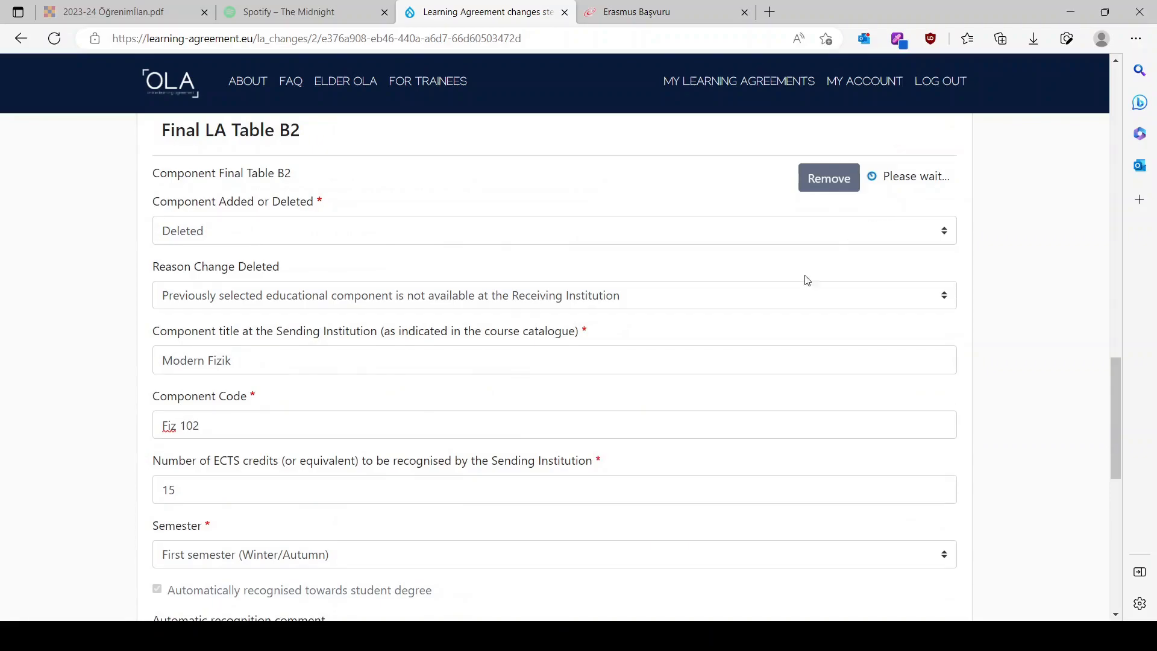
left_click(868, 179)
scroll(325, 311, "up", 8)
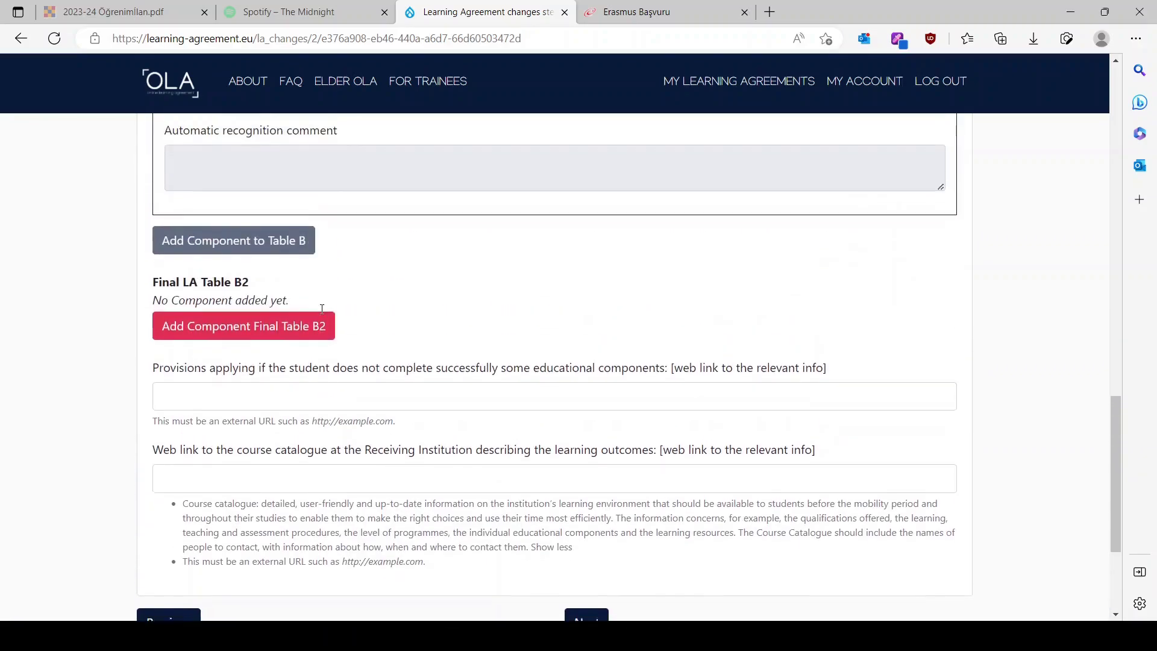
Step: Add a component to Final LA Table B2, marked as Added with the reason "Substituting a deleted component"
scroll(320, 312, "up", 7)
scroll(215, 251, "down", 7)
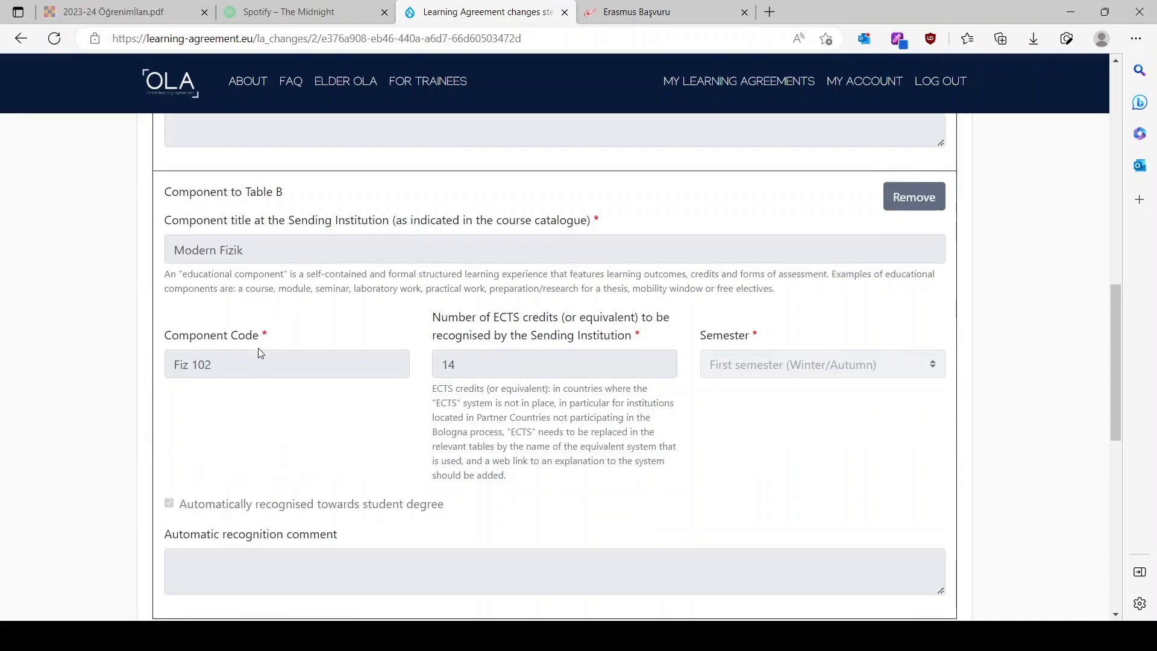
scroll(220, 208, "down", 4)
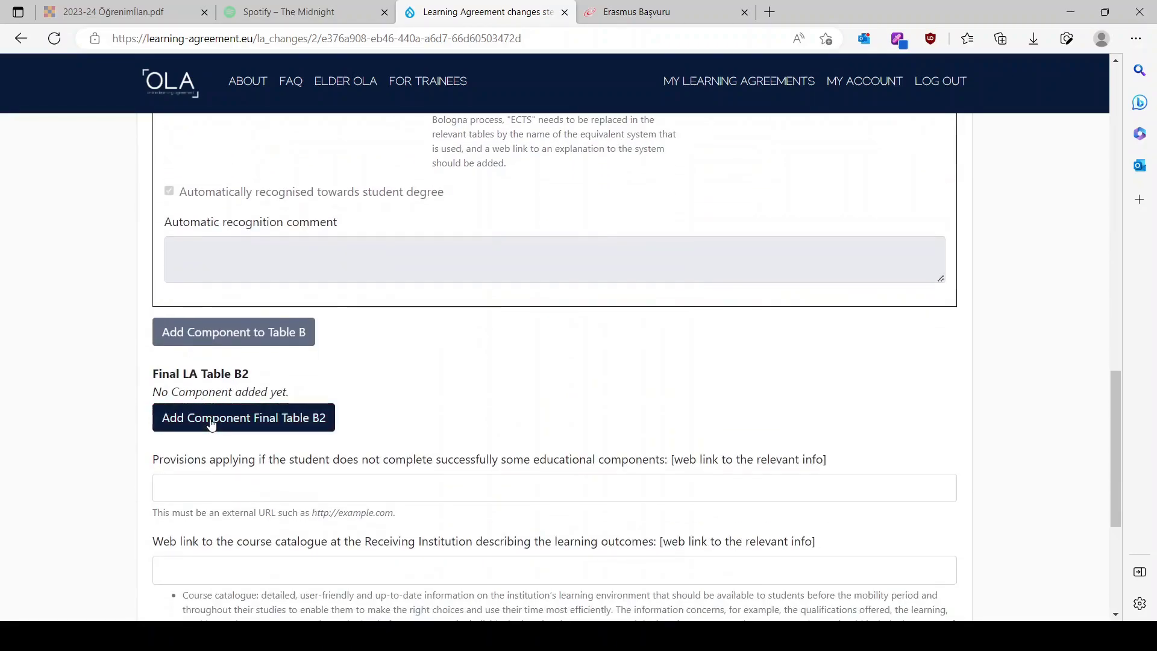
left_click(256, 420)
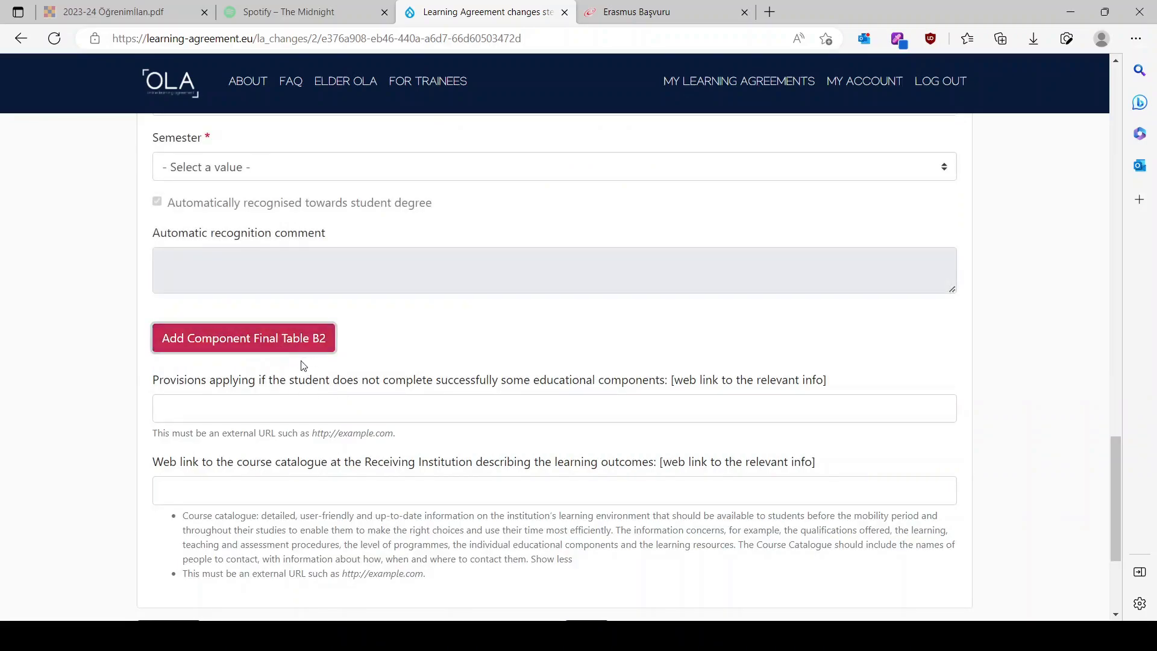
scroll(264, 379, "down", 1)
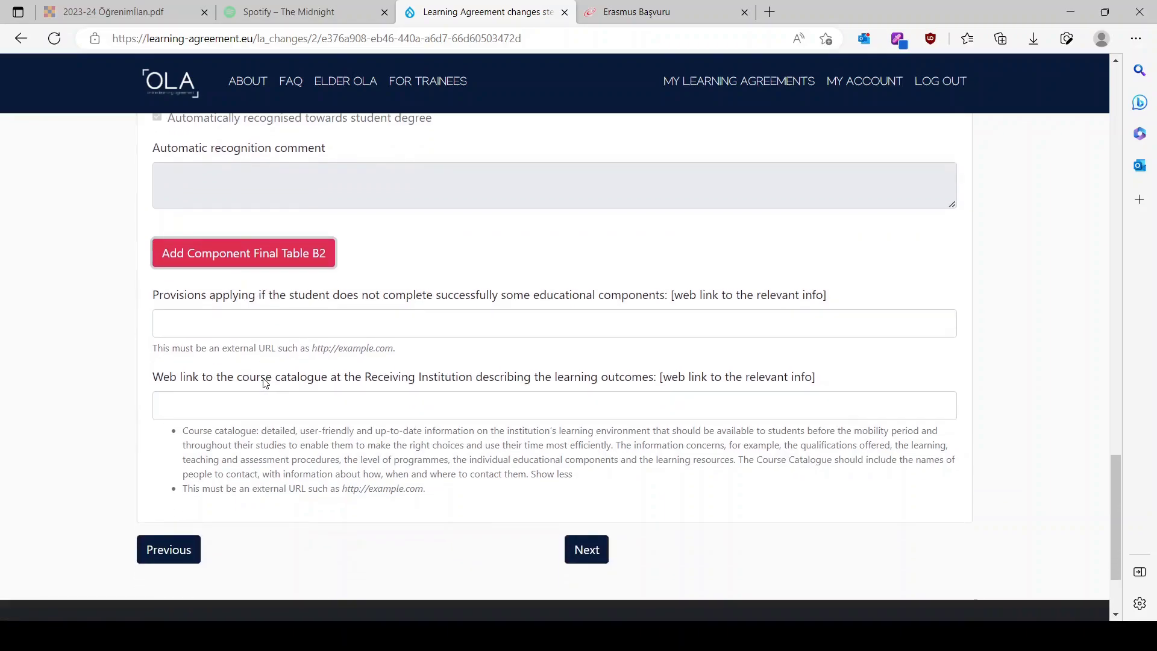
scroll(269, 376, "down", 1)
scroll(296, 367, "up", 5)
scroll(314, 358, "up", 3)
left_click(229, 338)
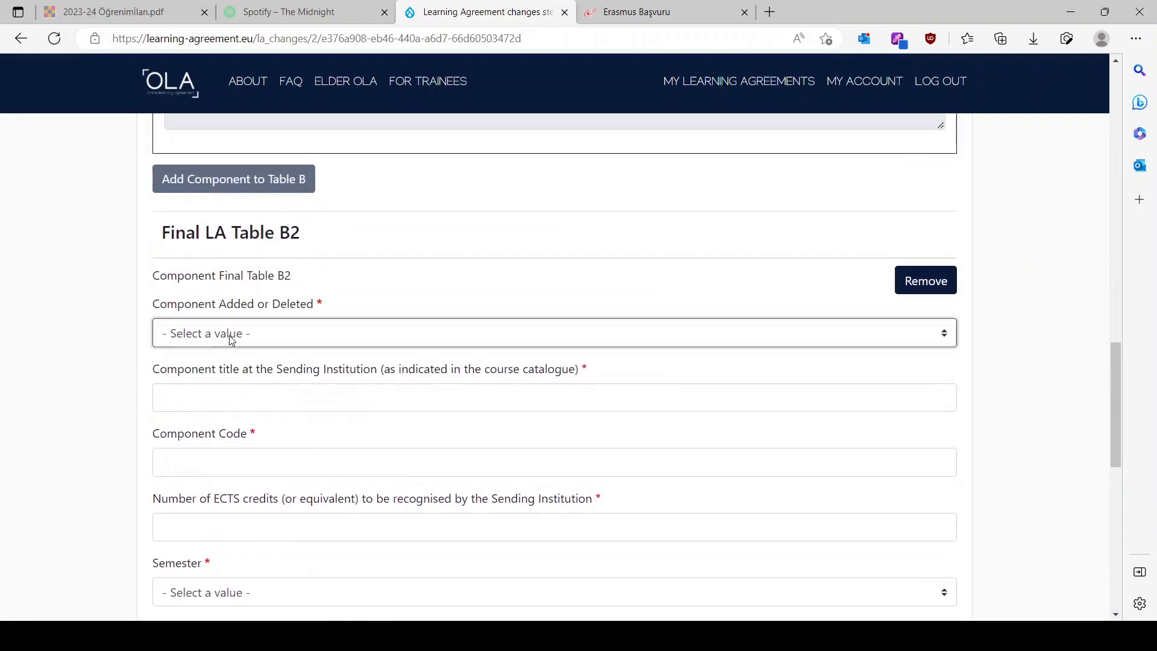
left_click(222, 381)
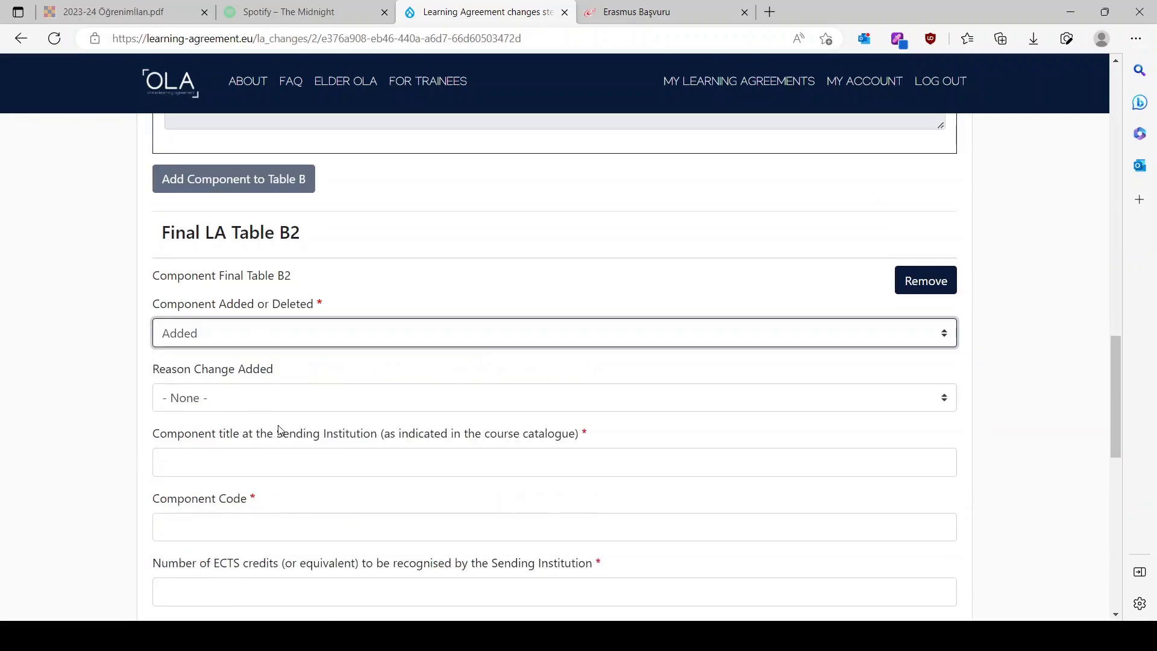
left_click(221, 400)
left_click(221, 446)
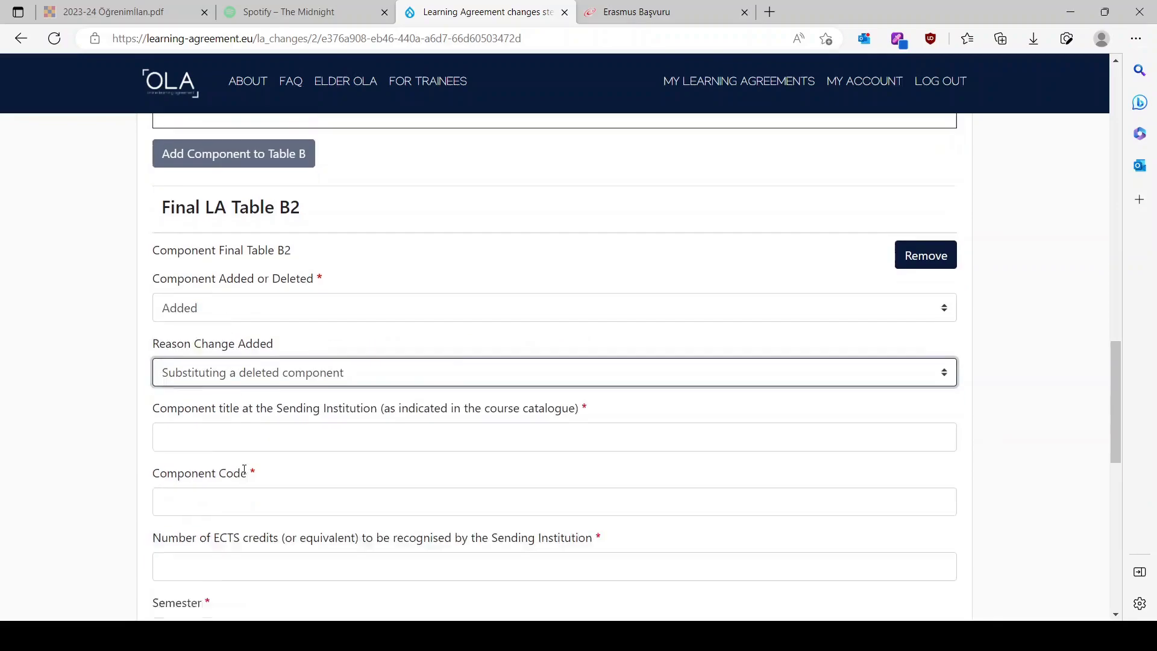
Step: Fill in the added Table B2 component with title Yeni Ders, code Fiz 103, 15 ECTS credits and First semester (Winter/Autumn)
scroll(229, 386, "down", 3)
left_click(208, 284)
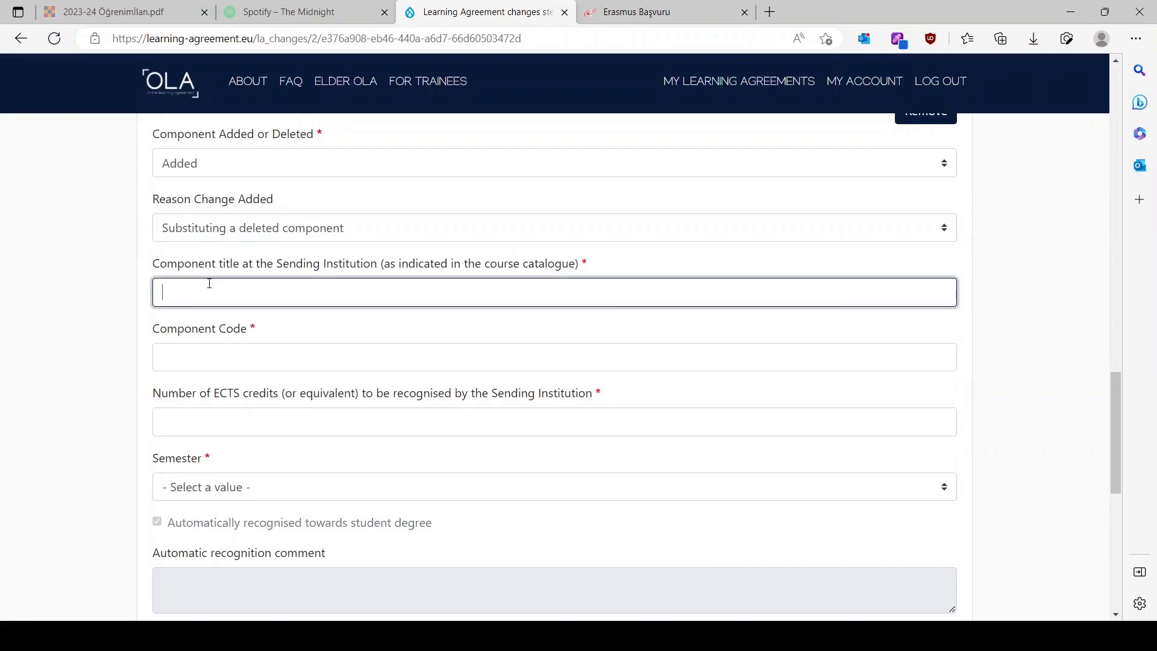
type("Yeni Ders")
left_click(174, 355)
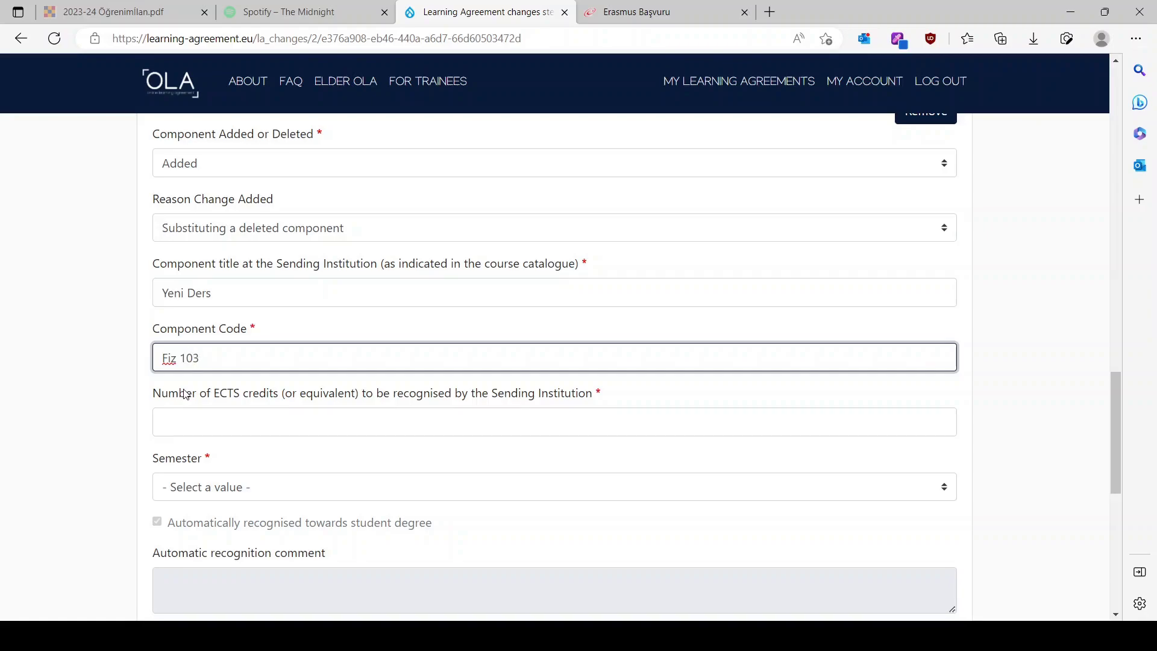
left_click(181, 424)
scroll(181, 424, "down", 1)
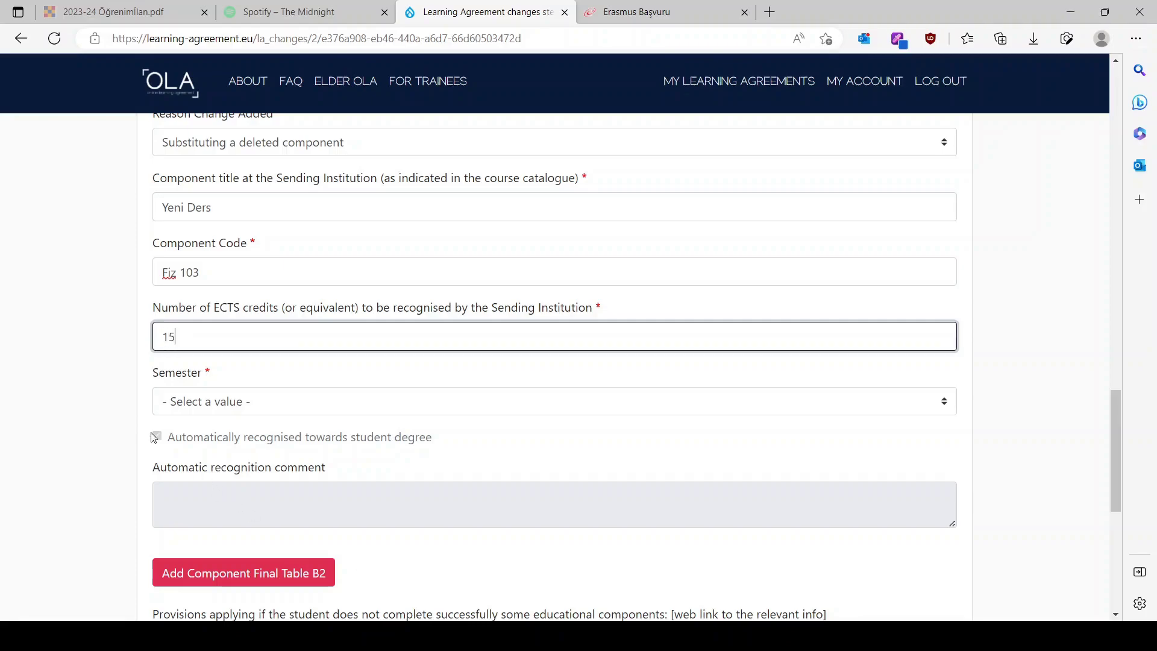
left_click(172, 403)
left_click(176, 439)
Step: Add a second Final LA Table B2 component, marked as Deleted because the previously selected educational component is not available at the Receiving Institution
scroll(163, 452, "down", 4)
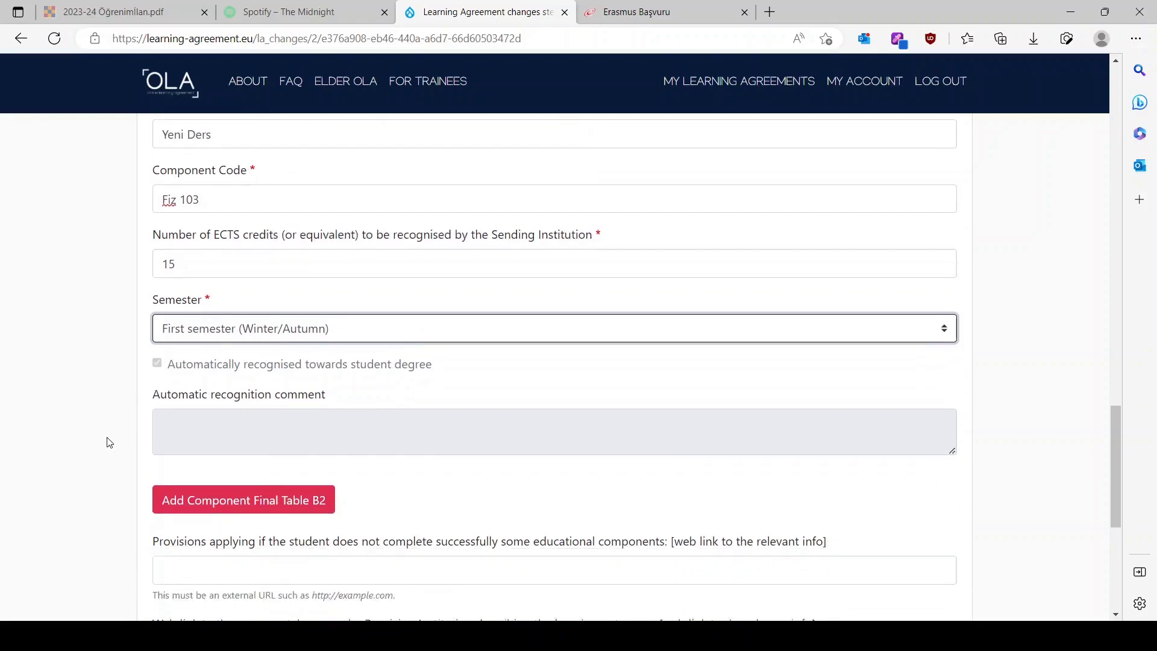
left_click(219, 328)
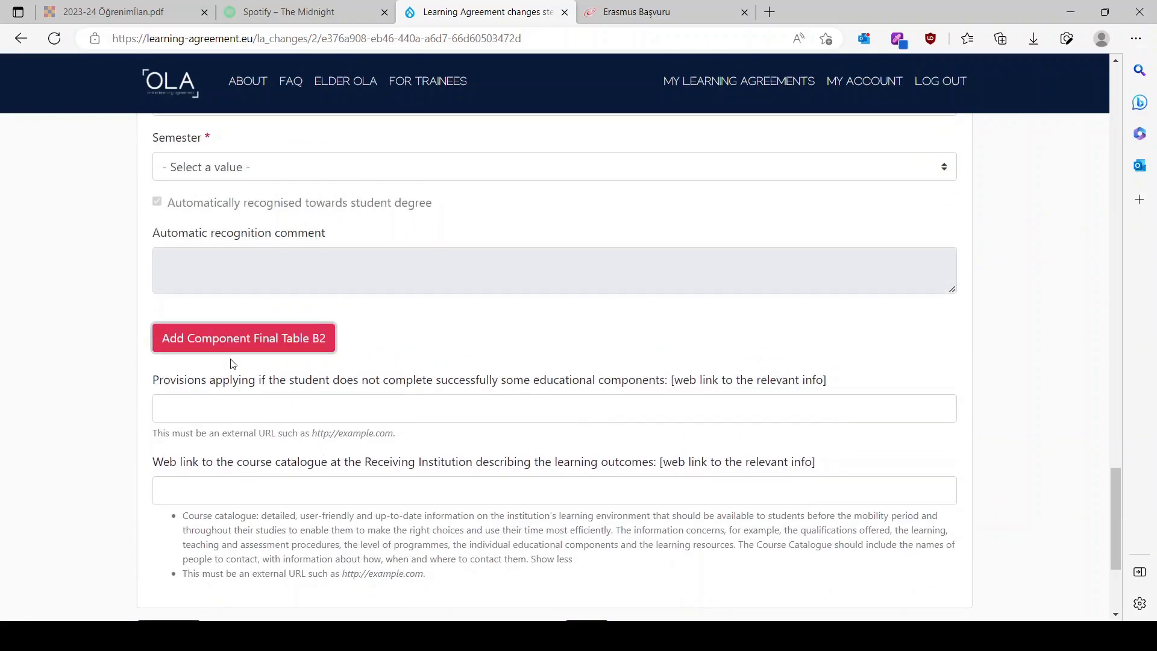
left_click(241, 327)
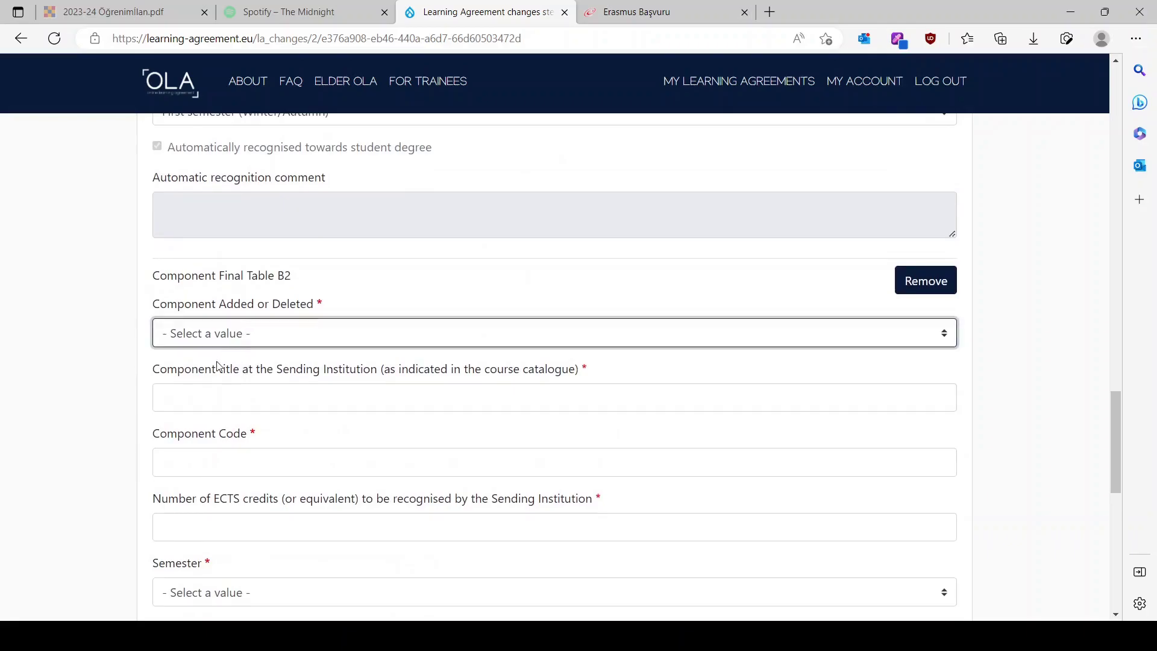
left_click(212, 399)
left_click(213, 403)
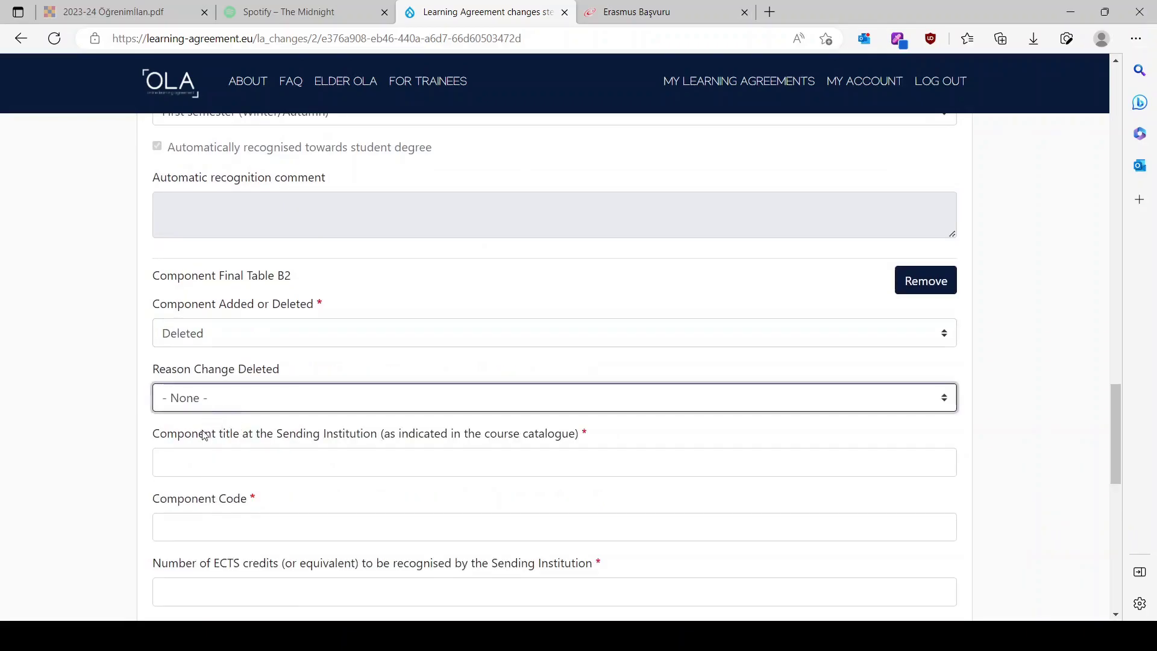
left_click(199, 435)
left_click(217, 459)
Step: Copy the title Modern Fizik from Table B into the deleted Table B2 component's title
scroll(88, 421, "up", 10)
scroll(184, 403, "up", 5)
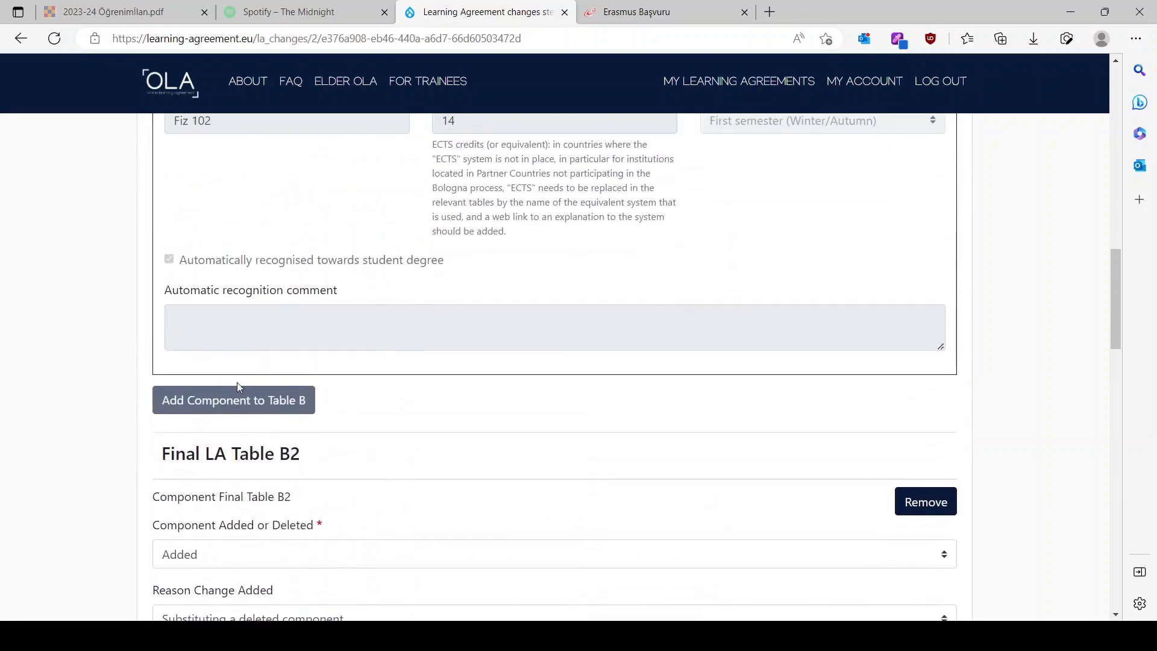
left_click_drag(249, 432, 163, 431)
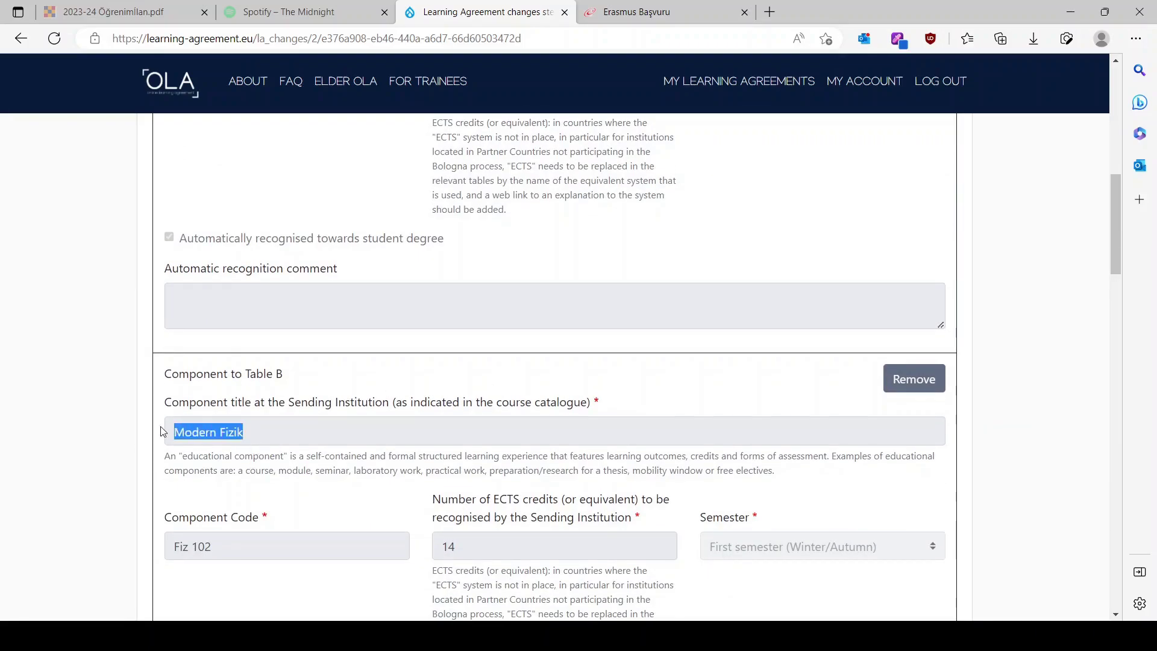
scroll(172, 431, "up", 1)
scroll(159, 483, "down", 1)
left_click_drag(234, 437, 155, 436)
key("ctrl+c")
scroll(156, 444, "down", 12)
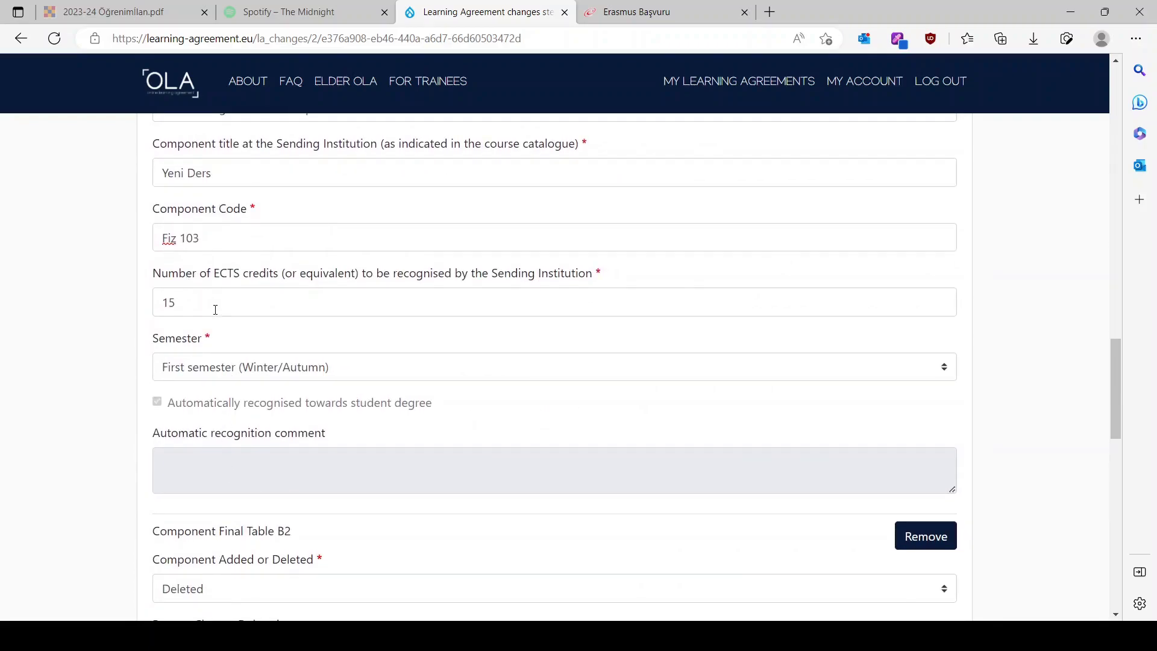
scroll(214, 309, "down", 5)
left_click(192, 385)
key("ctrl+v")
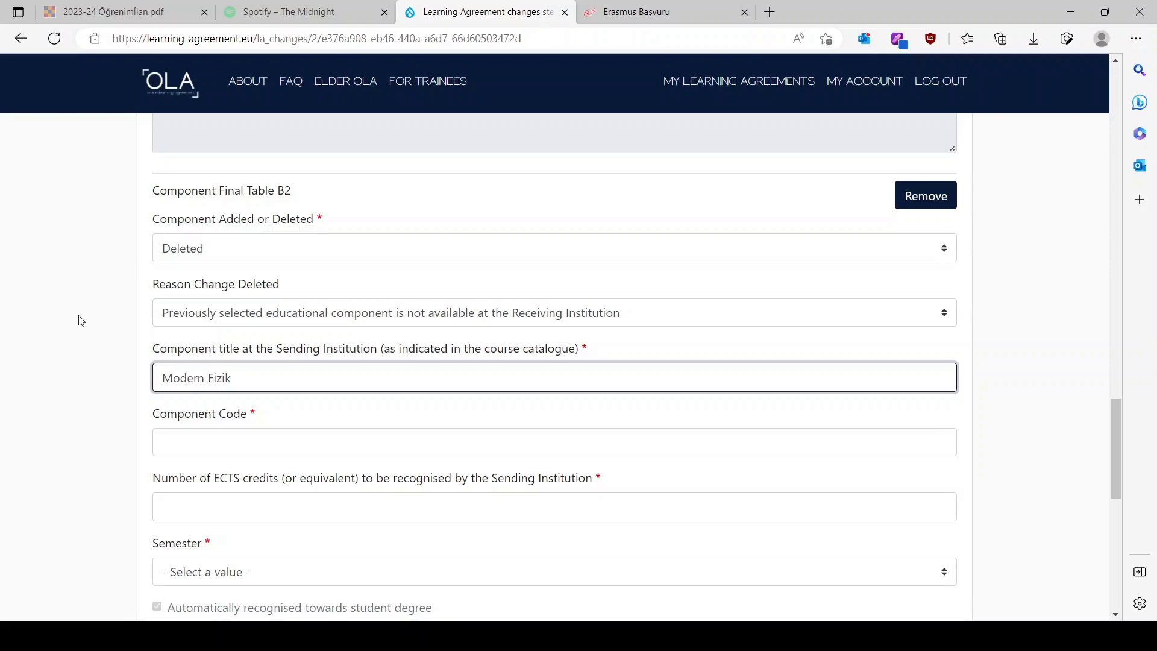
Step: Give the deleted component code Fiz 102, 15 ECTS credits and First semester (Winter/Autumn), and continue to the virtual component changes
left_click(215, 446)
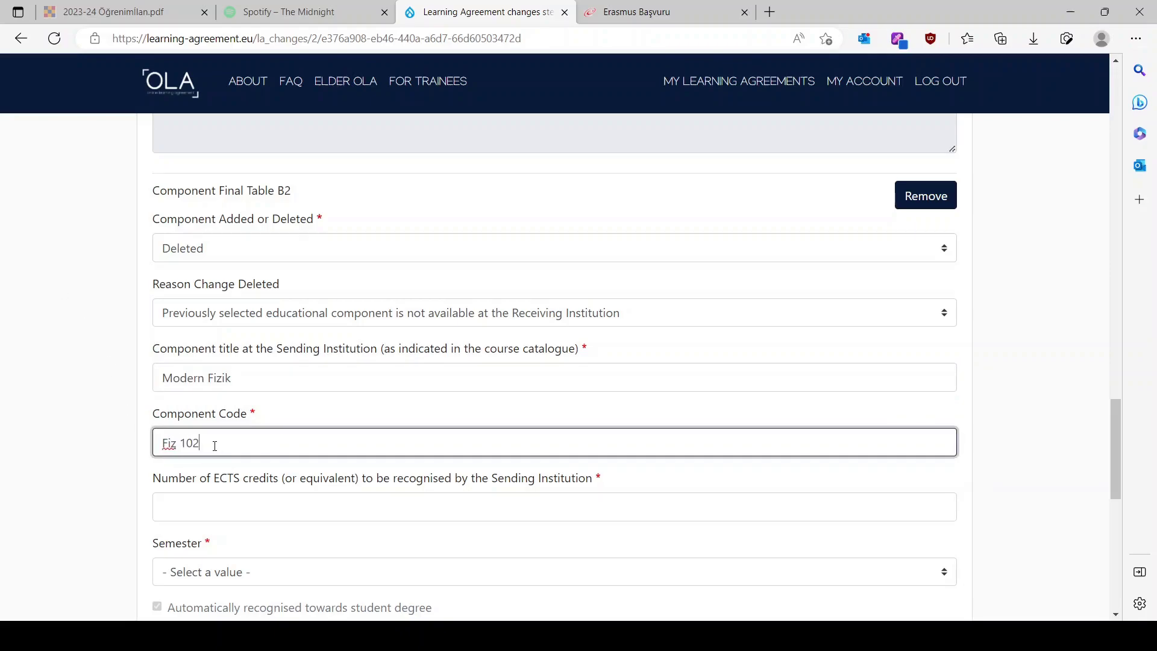
scroll(215, 446, "down", 3)
left_click(216, 338)
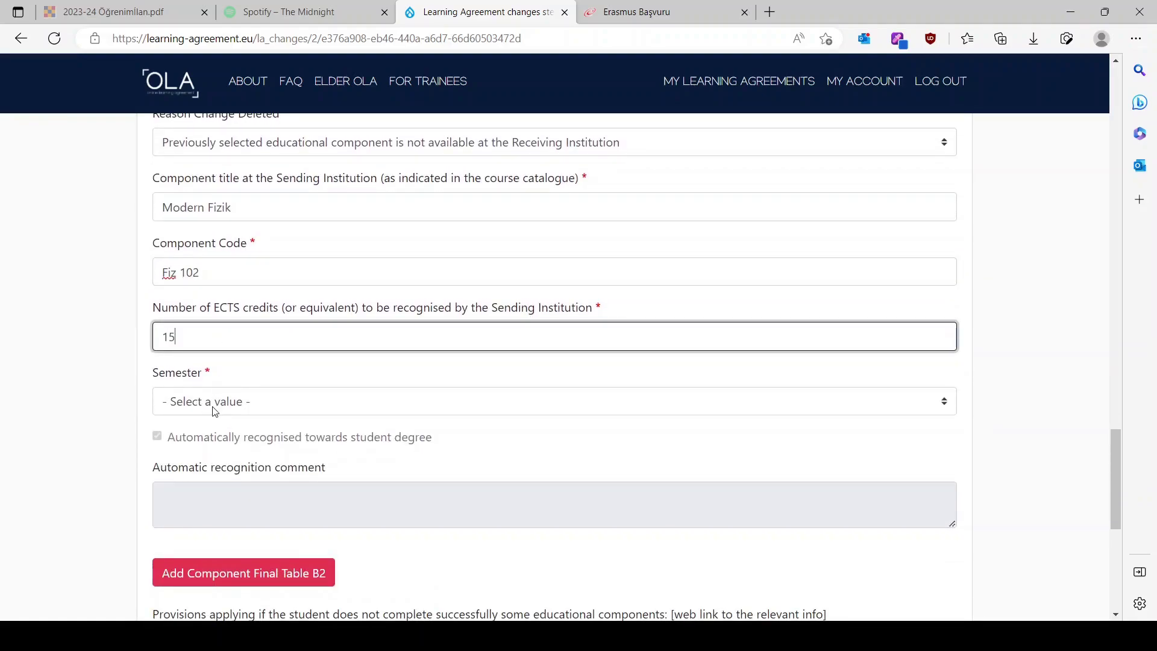
key("Tab")
key("Down")
scroll(97, 444, "down", 3)
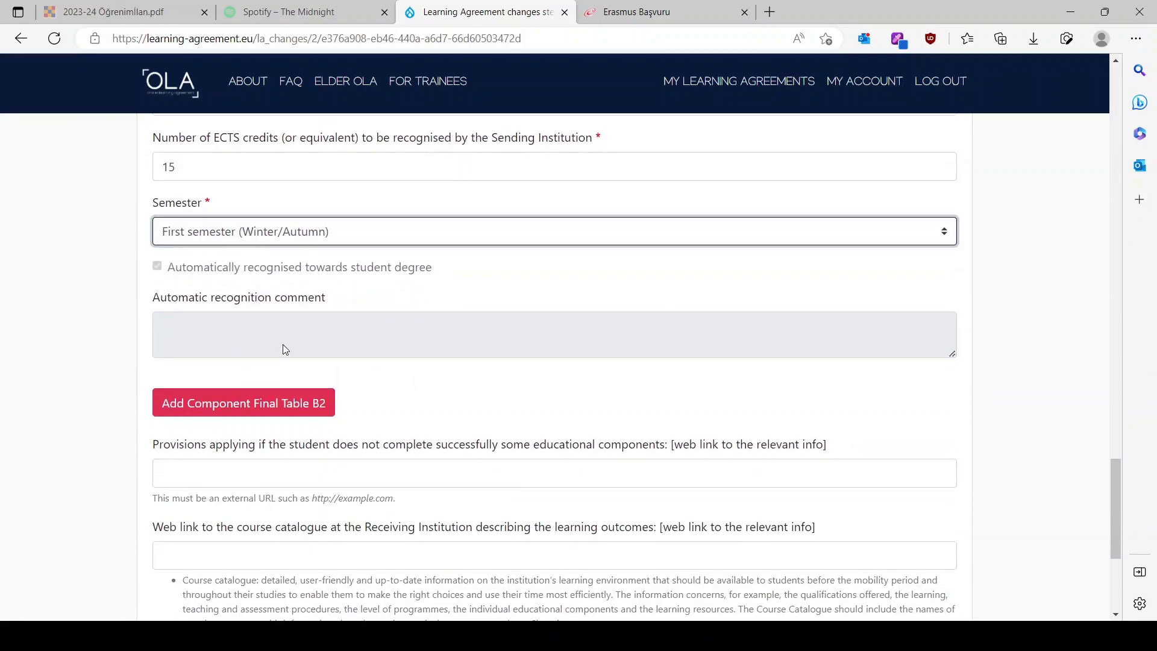
scroll(285, 349, "down", 1)
scroll(237, 271, "down", 3)
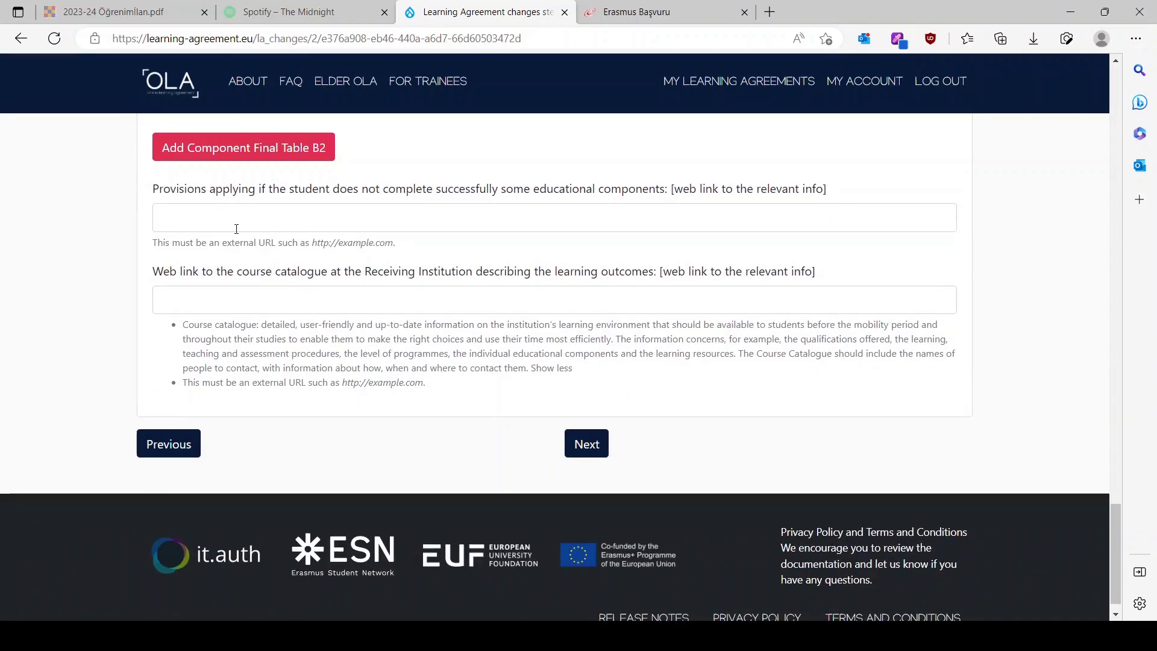
scroll(211, 253, "down", 1)
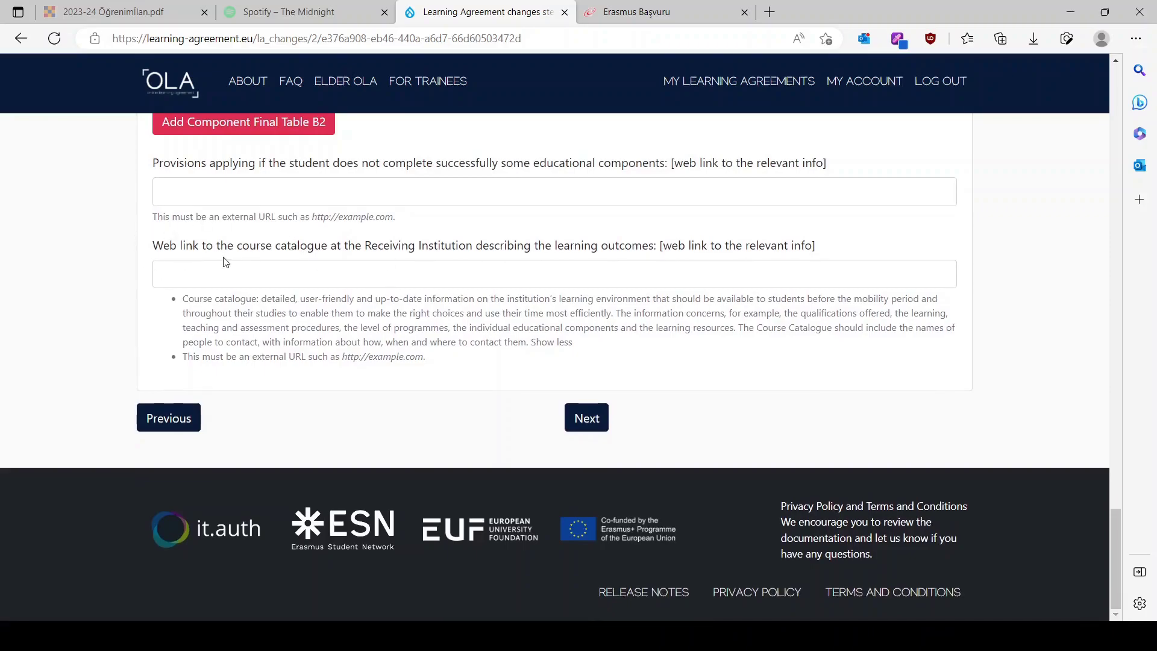
left_click(583, 428)
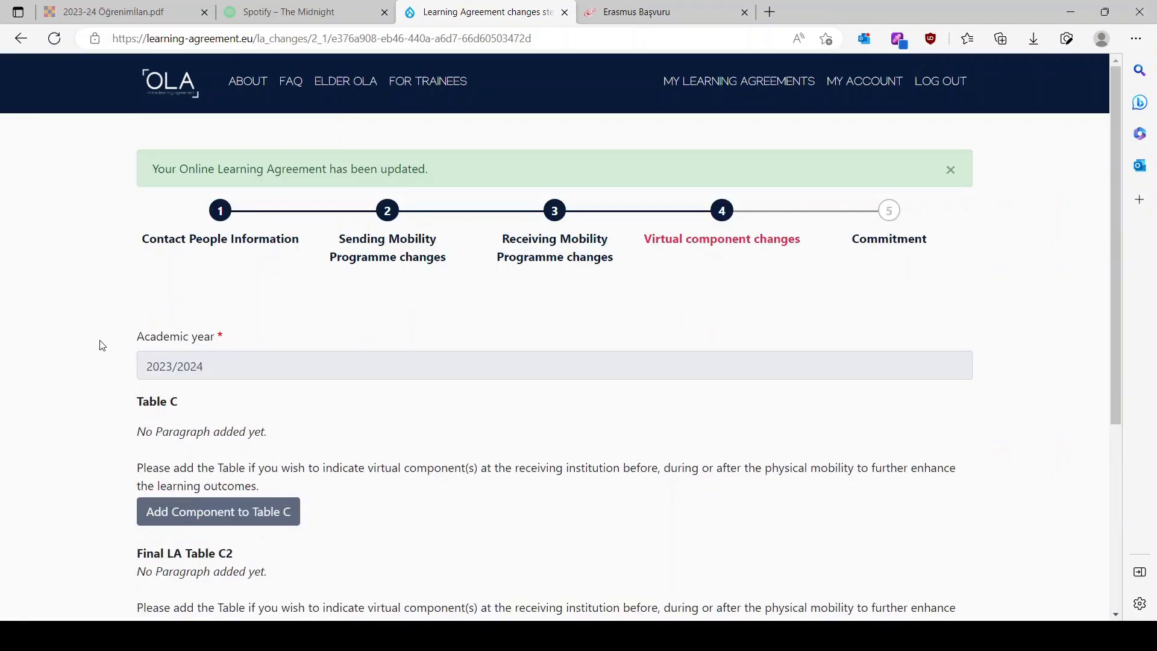
Step: Review Tables C and C2 for virtual components and continue to the Commitment page without adding any
scroll(102, 345, "down", 4)
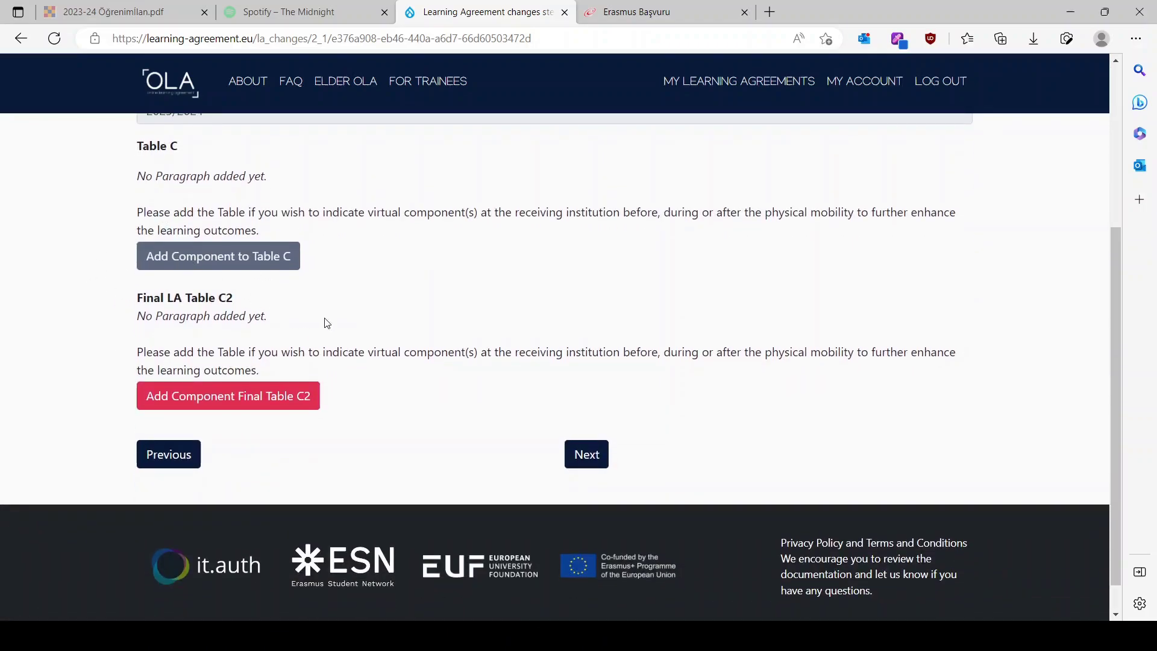
scroll(326, 322, "up", 4)
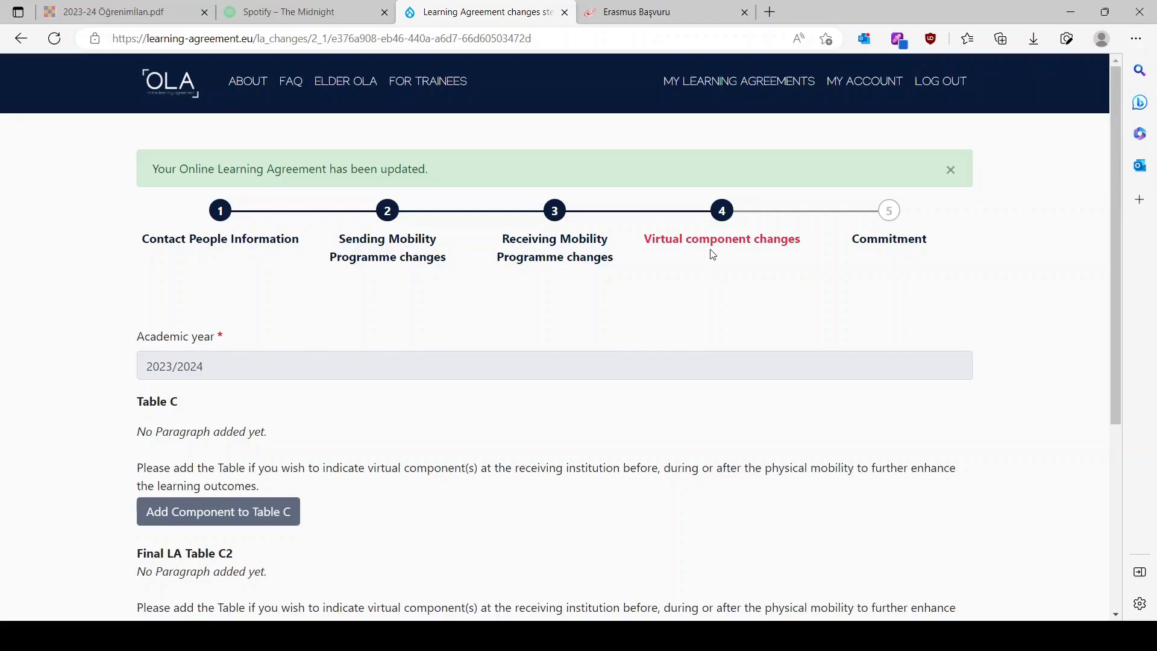
scroll(591, 315, "down", 4)
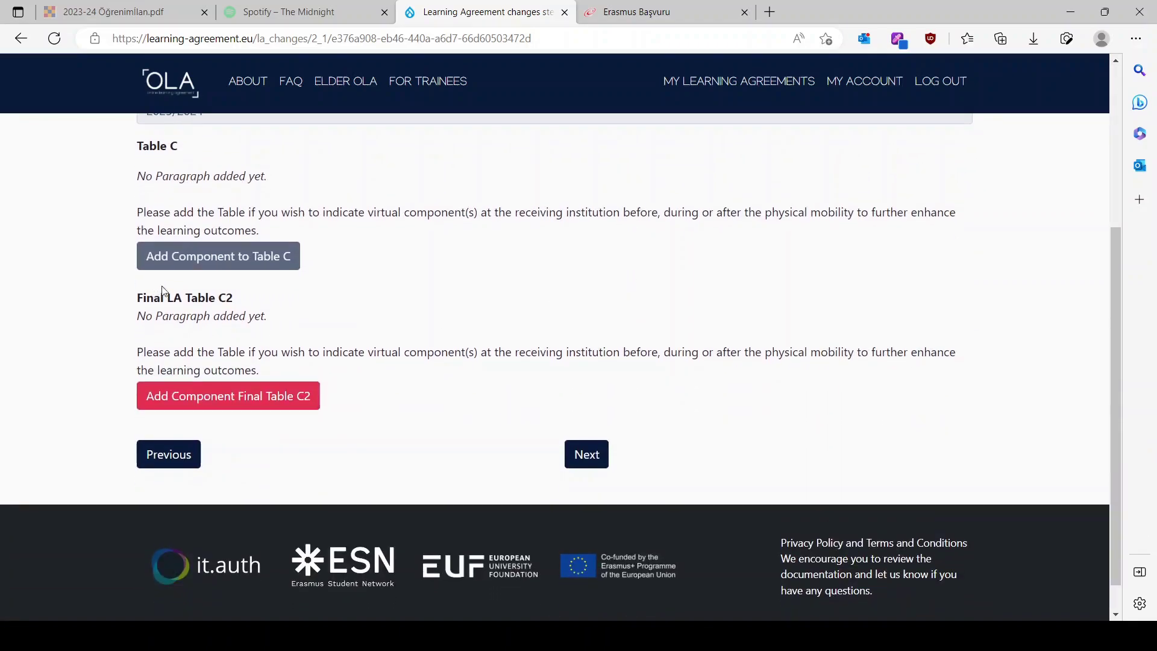
left_click(582, 456)
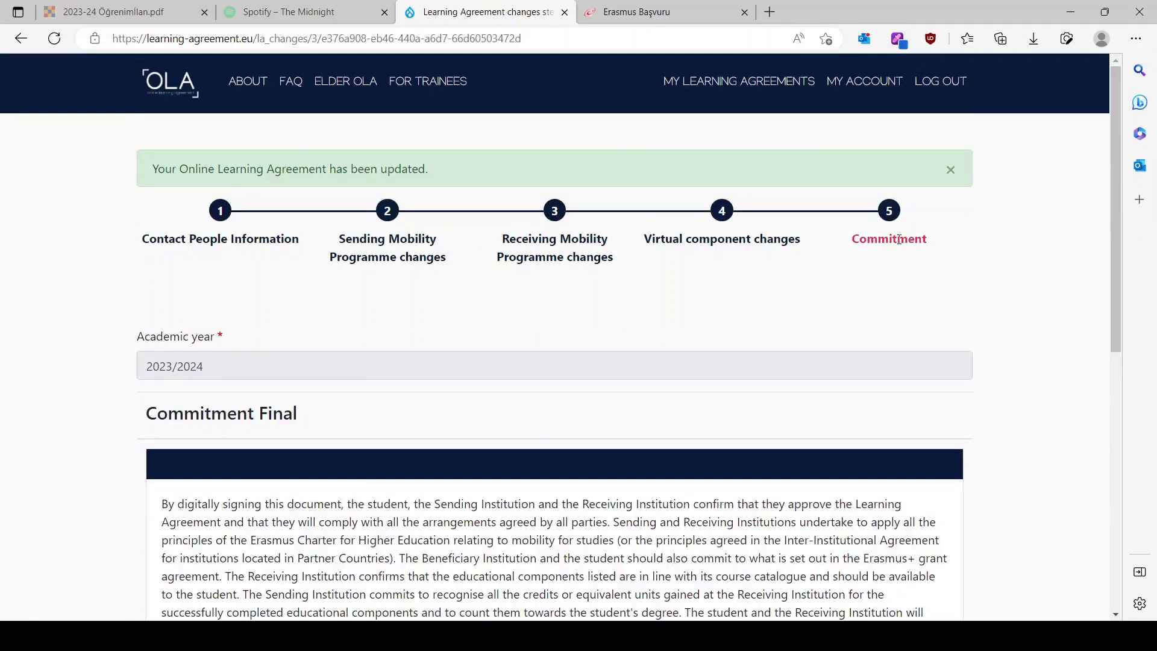
Step: Draw the student signature, send the learning agreement to the Sending Institution's responsible person for review, and check its status
scroll(351, 336, "down", 5)
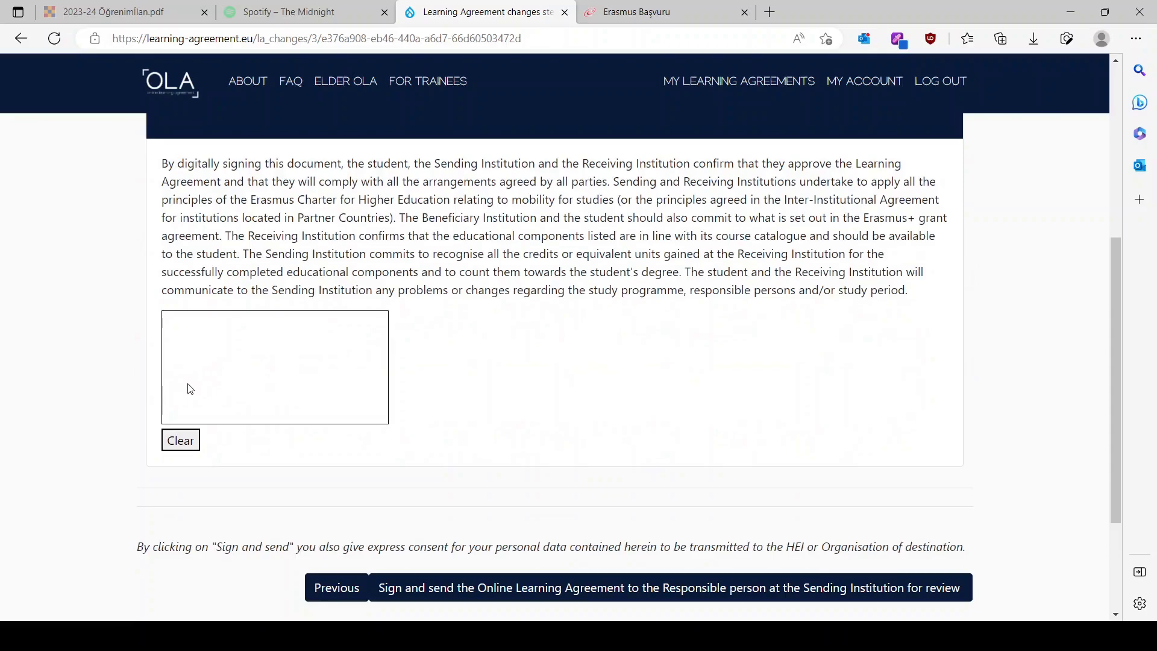
mouse_move(179, 380)
left_mouse_down()
mouse_move(269, 393)
mouse_move(234, 390)
mouse_move(256, 421)
mouse_move(289, 382)
left_mouse_up()
mouse_move(280, 336)
left_mouse_down()
mouse_move(305, 400)
mouse_move(329, 374)
mouse_move(166, 379)
left_mouse_up()
scroll(408, 486, "down", 2)
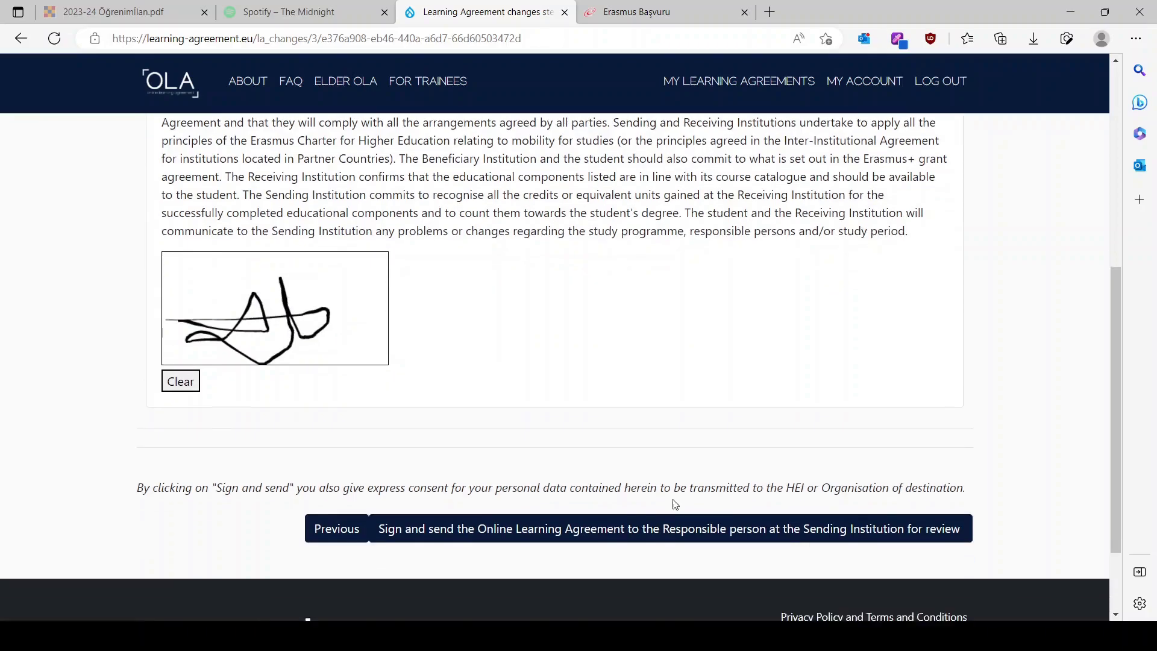
left_click(489, 513)
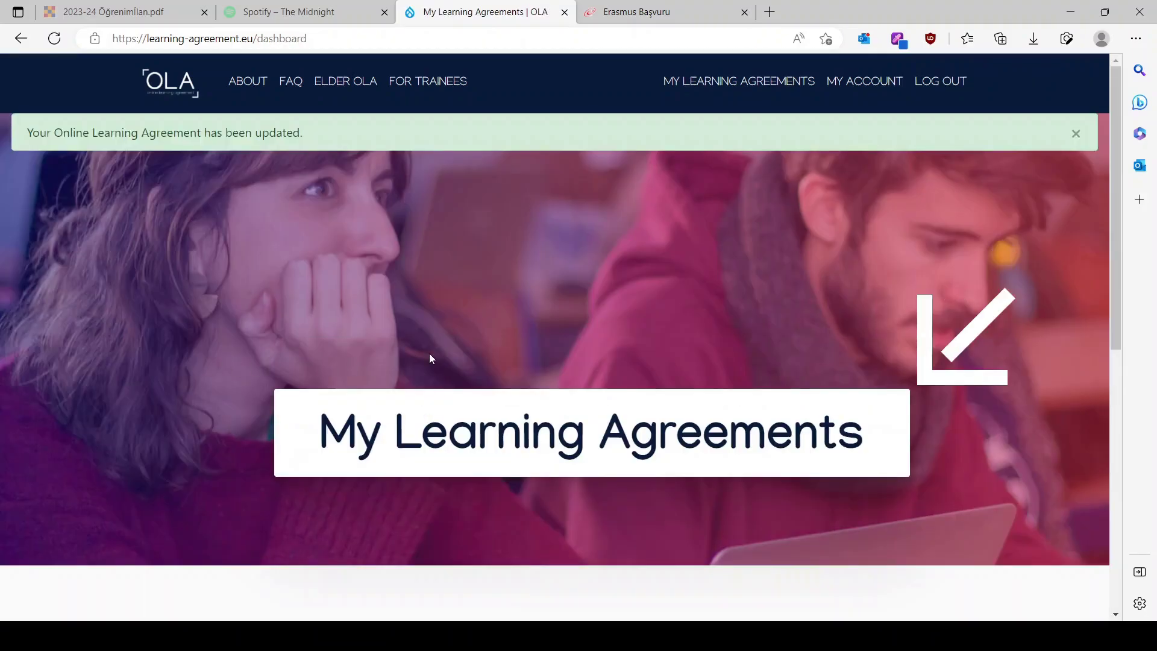
scroll(508, 403, "down", 8)
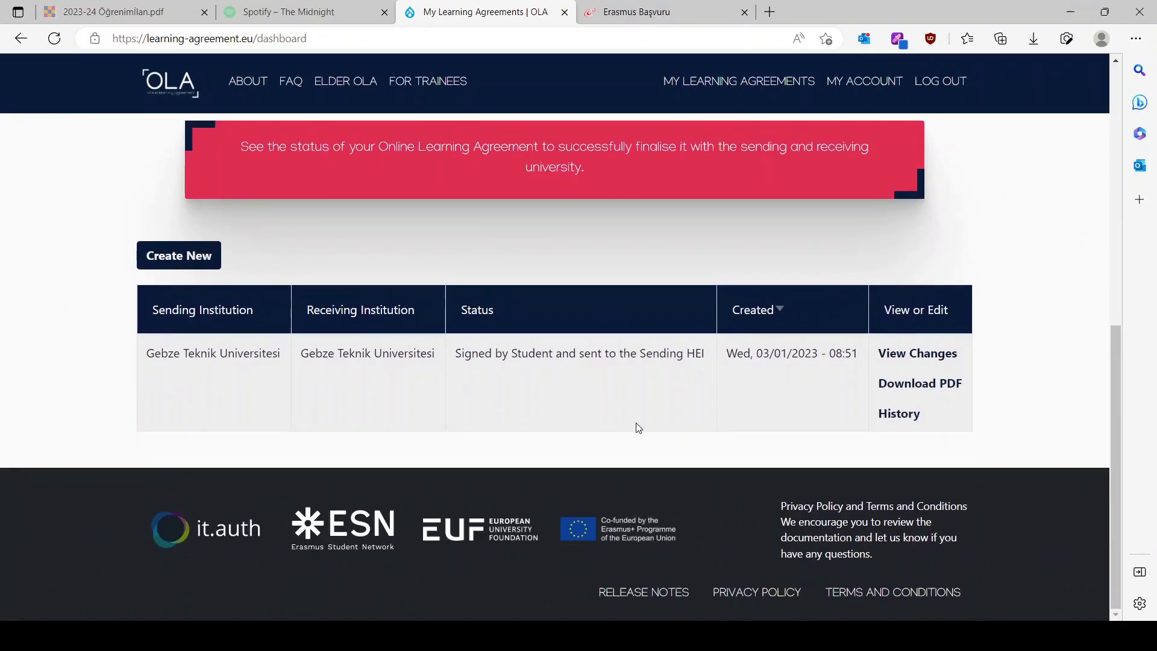